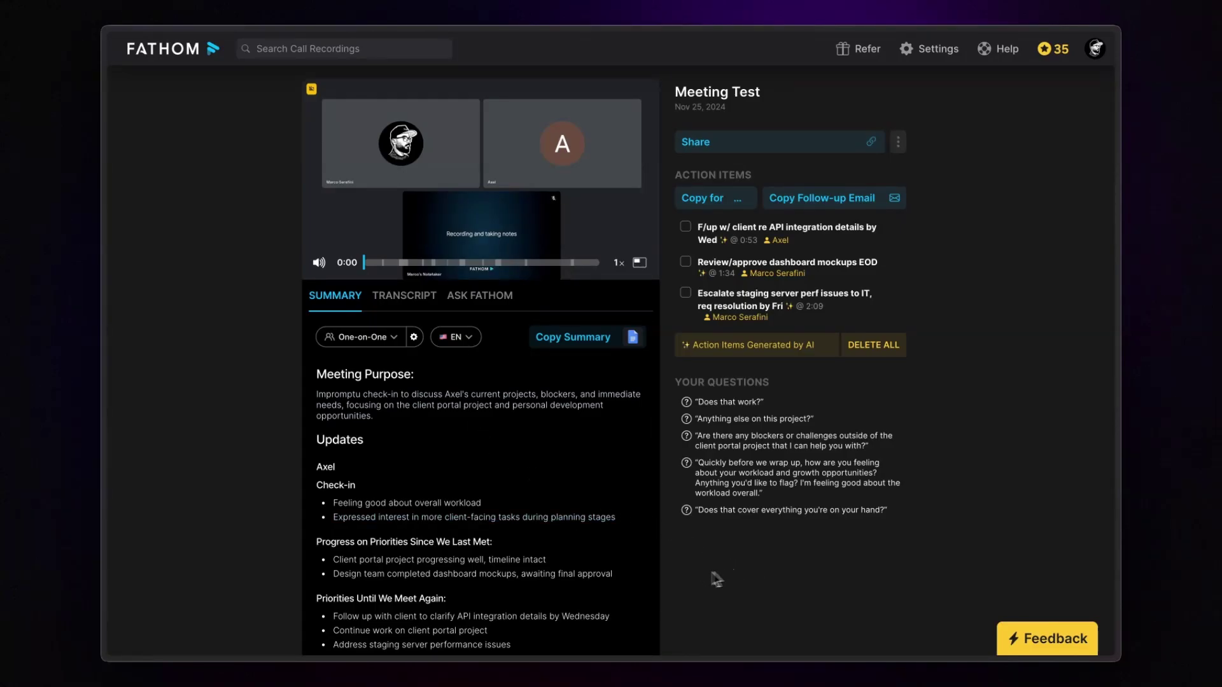
scroll(602, 446, down, 3)
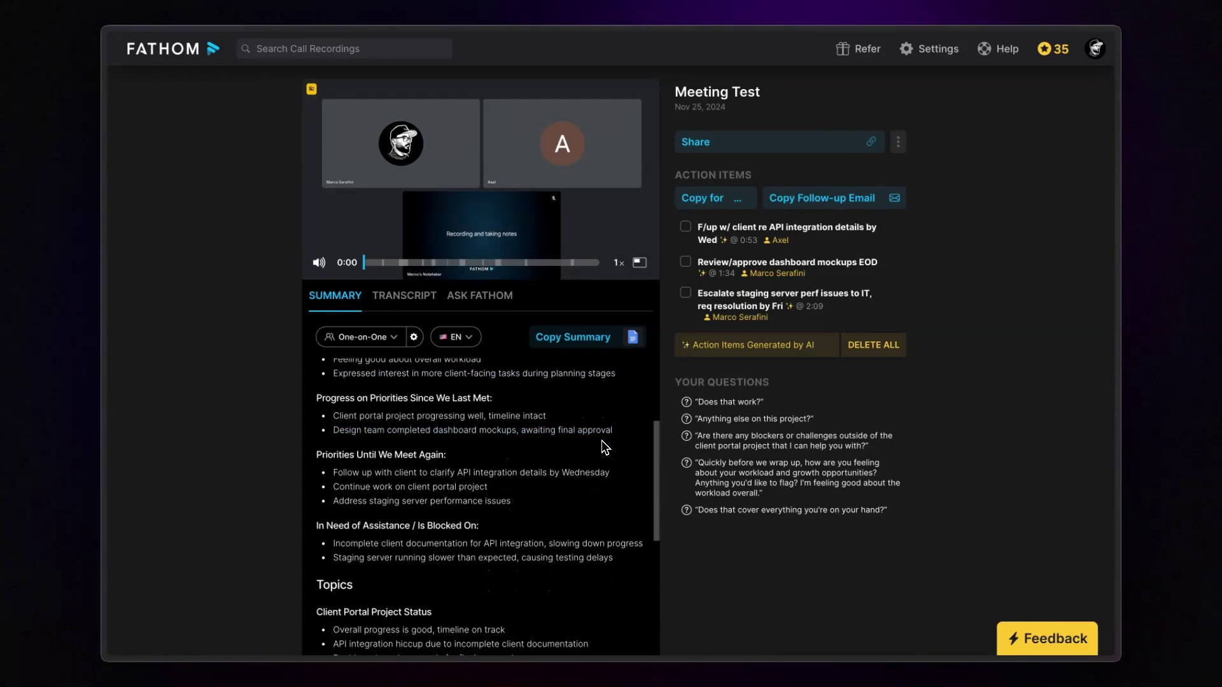
scroll(602, 445, down, 1)
scroll(602, 446, down, 1)
scroll(602, 446, down, 1)
scroll(601, 446, down, 1)
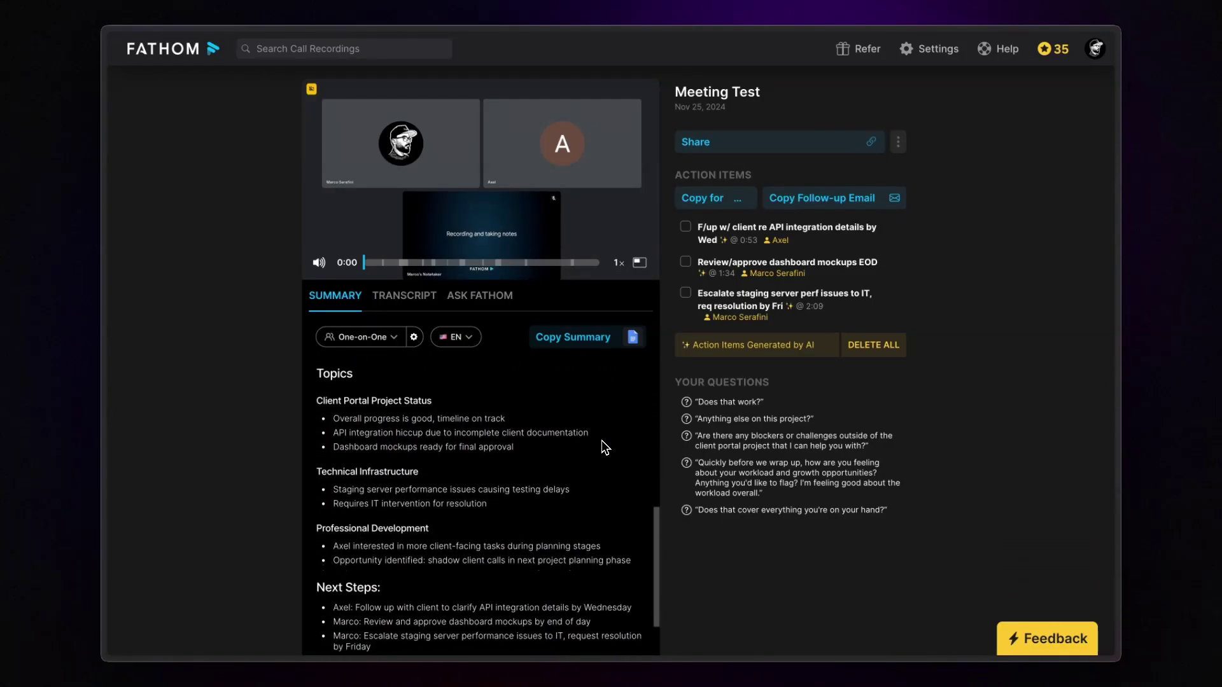
scroll(602, 446, down, 1)
scroll(601, 446, up, 1)
scroll(601, 446, up, 1)
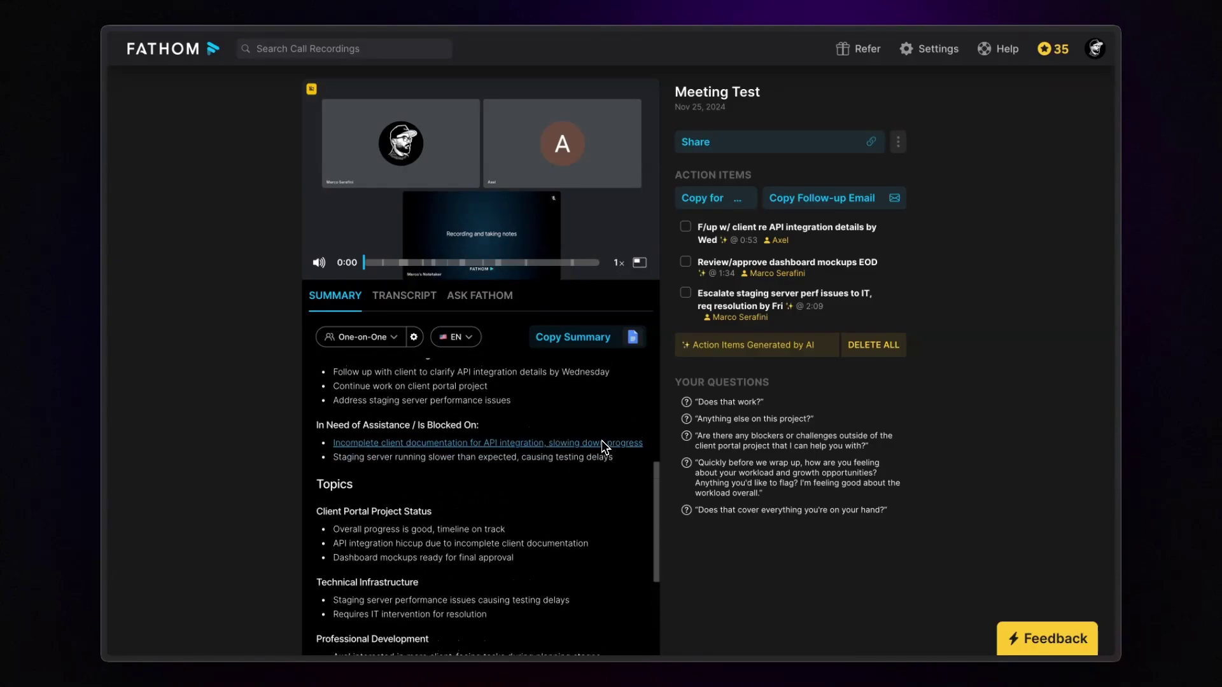
scroll(601, 440, up, 4)
scroll(601, 441, up, 2)
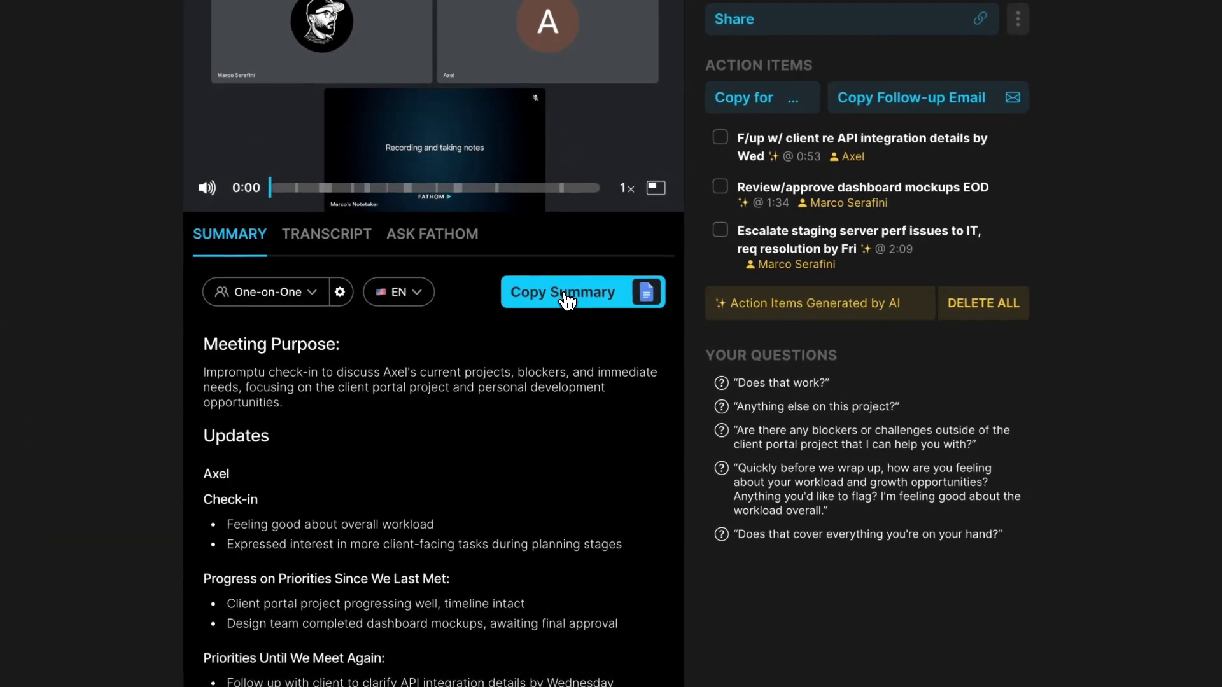
Browse Fathom's summary export choices and the One-on-One template customization without changing anything.
click(647, 292)
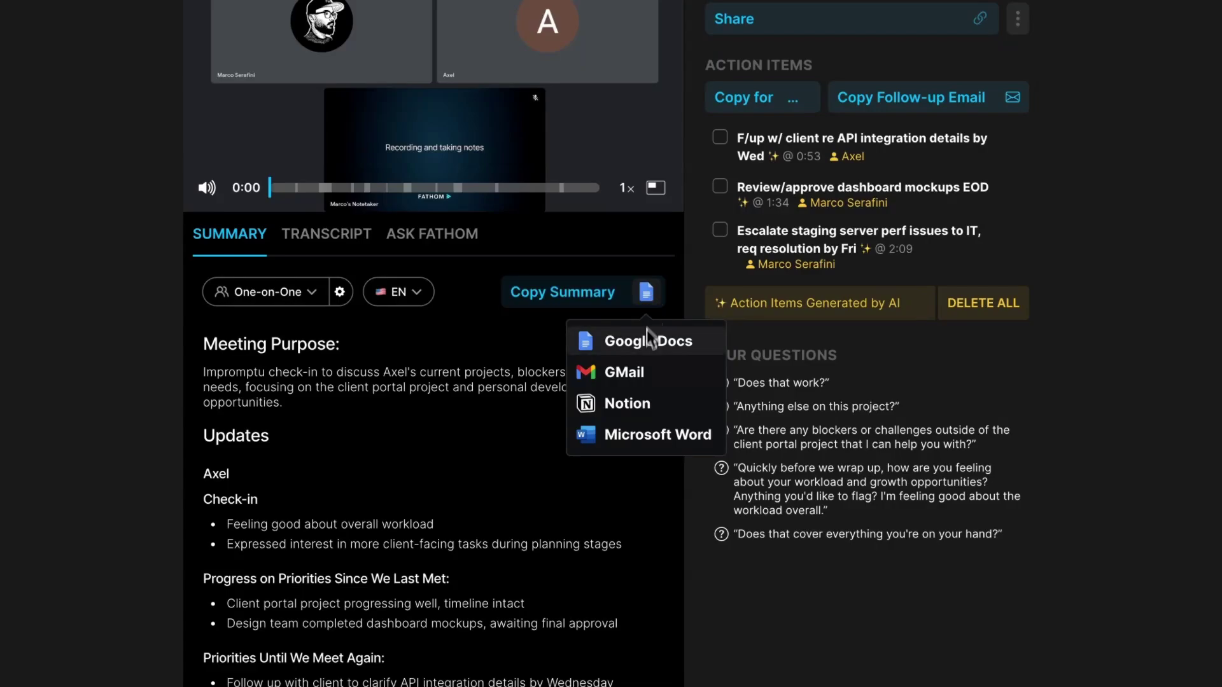
click(640, 443)
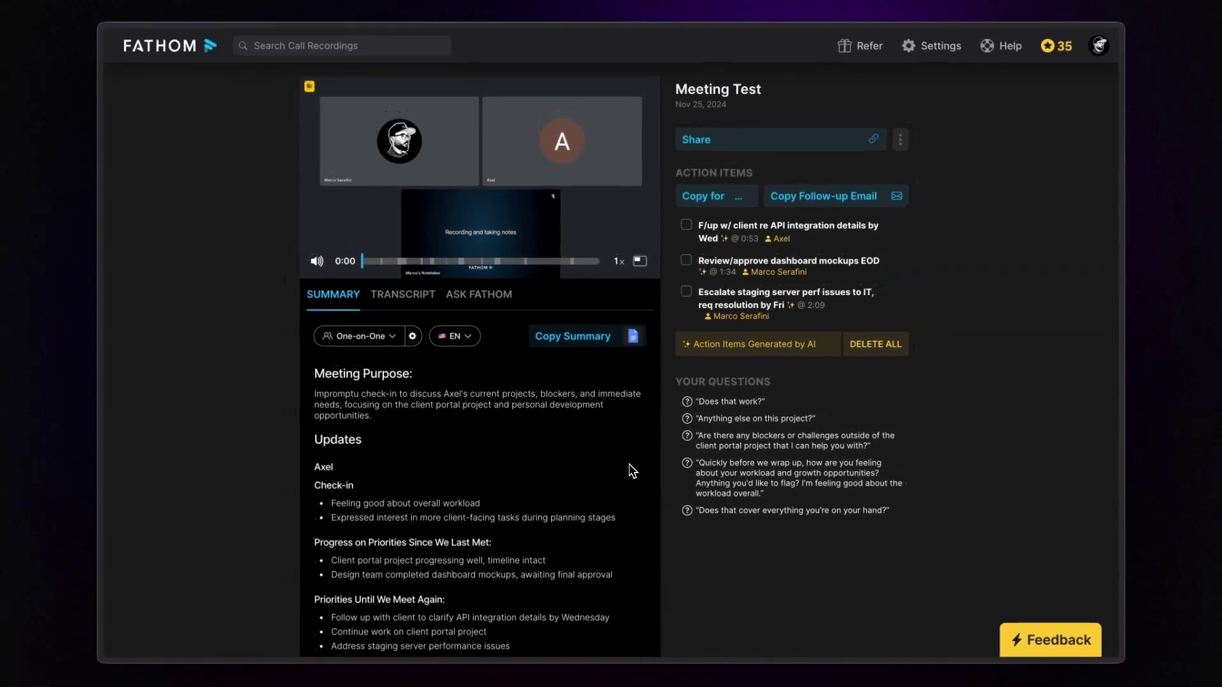
click(391, 340)
scroll(409, 390, down, 1)
scroll(430, 418, down, 1)
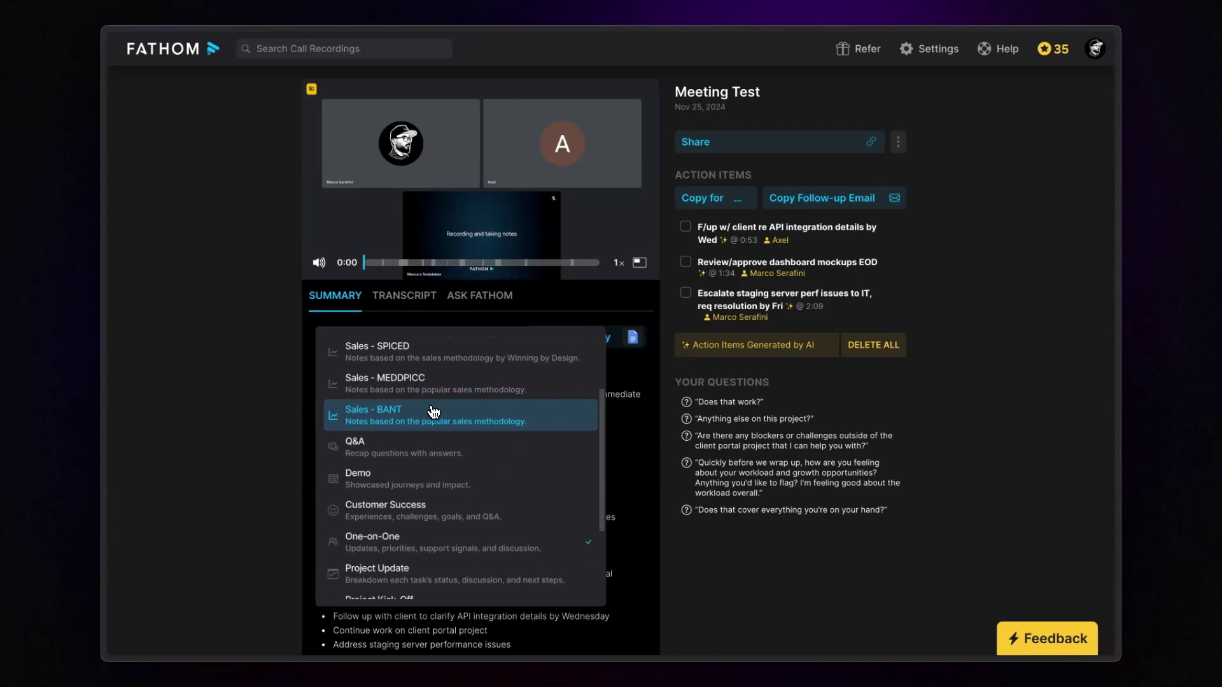
scroll(434, 414, down, 2)
scroll(432, 411, down, 1)
scroll(431, 411, up, 1)
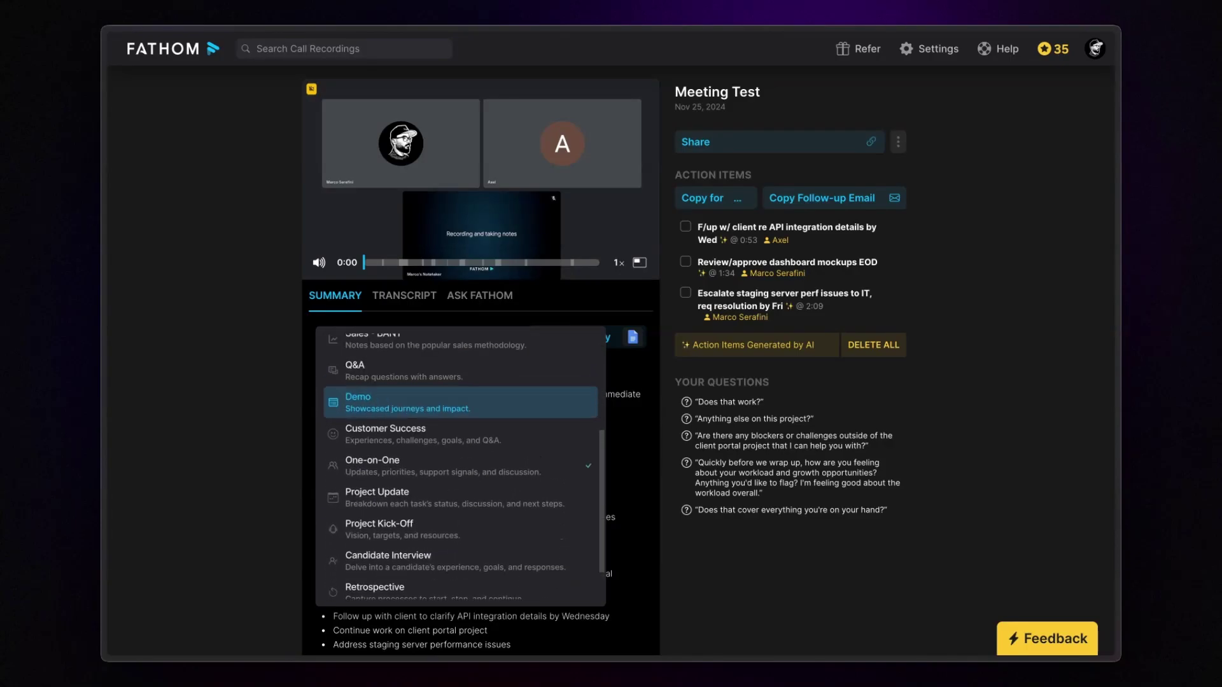
scroll(431, 411, up, 1)
click(483, 324)
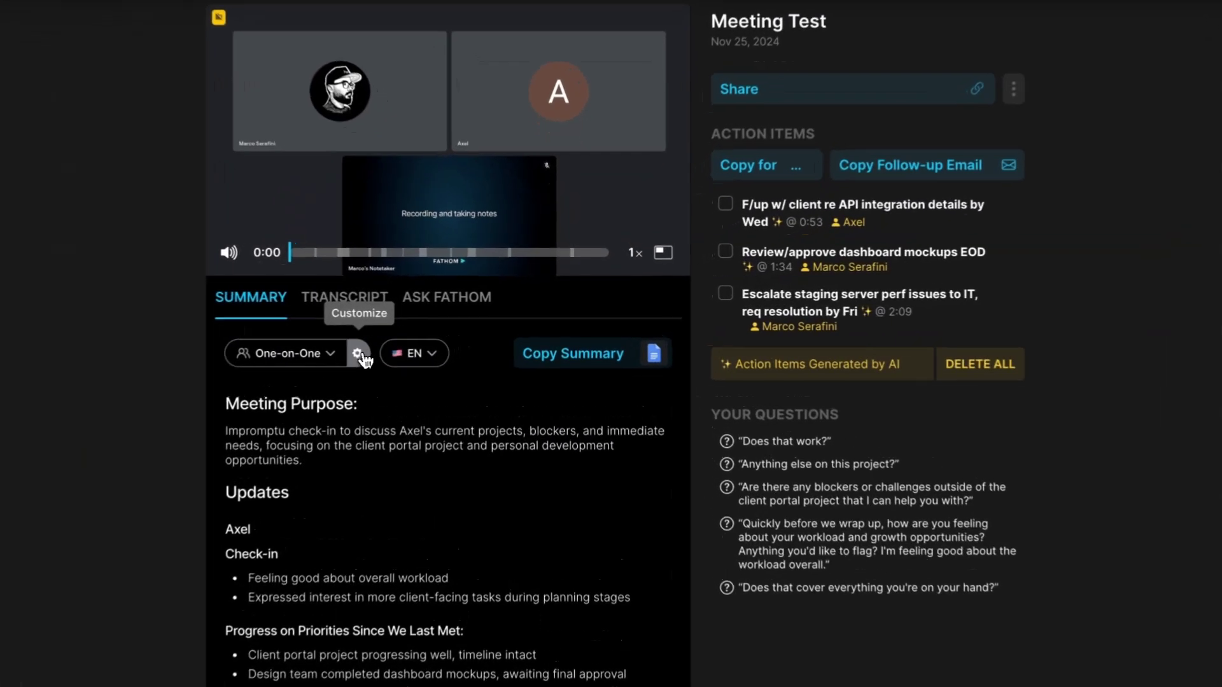
click(416, 341)
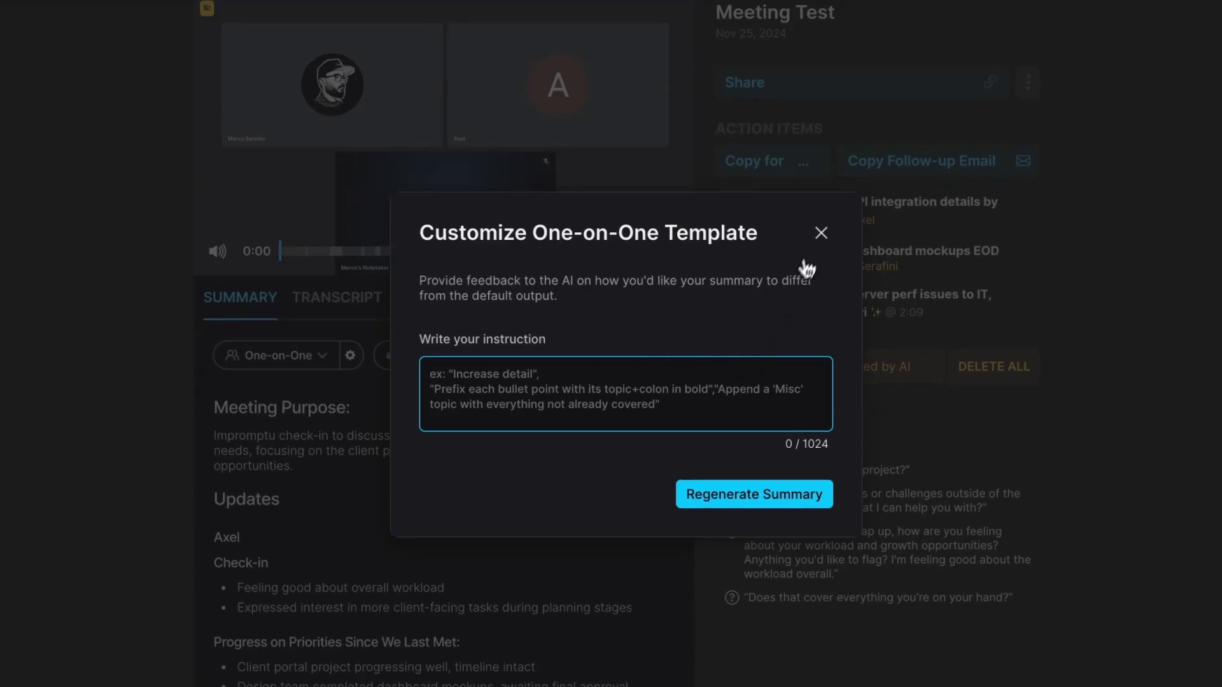
click(819, 233)
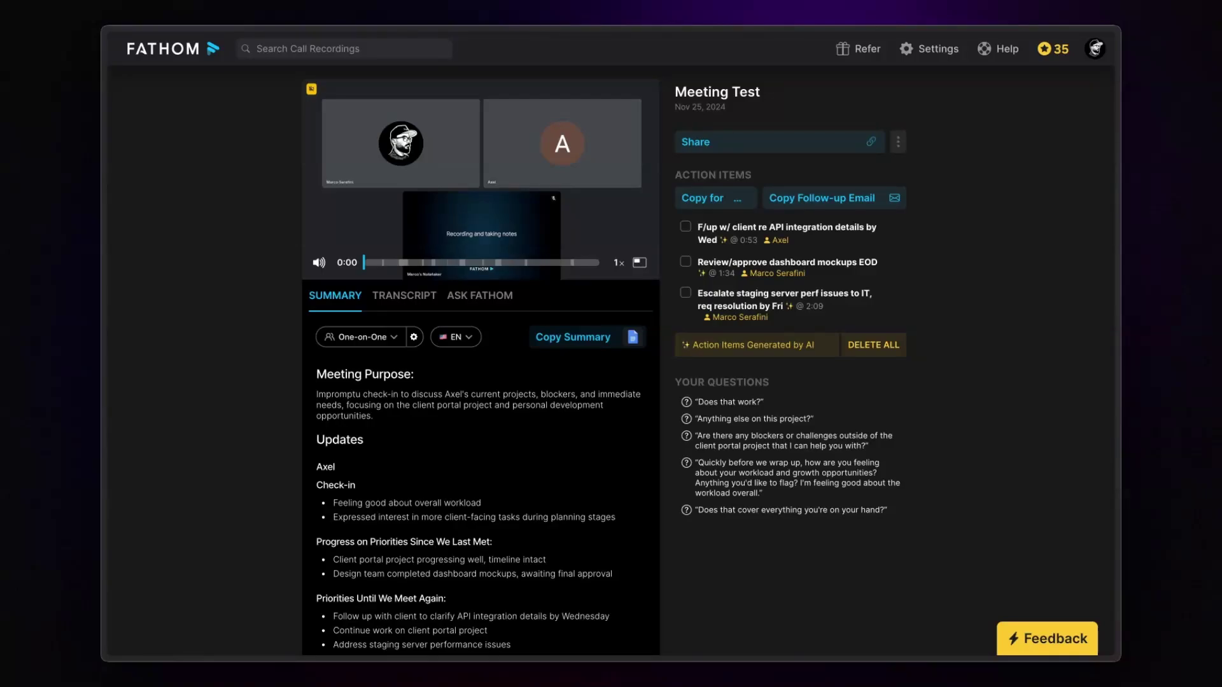
Switch to ClickUp and create a new list named Meetings in the Playground space.
key(alt+c)
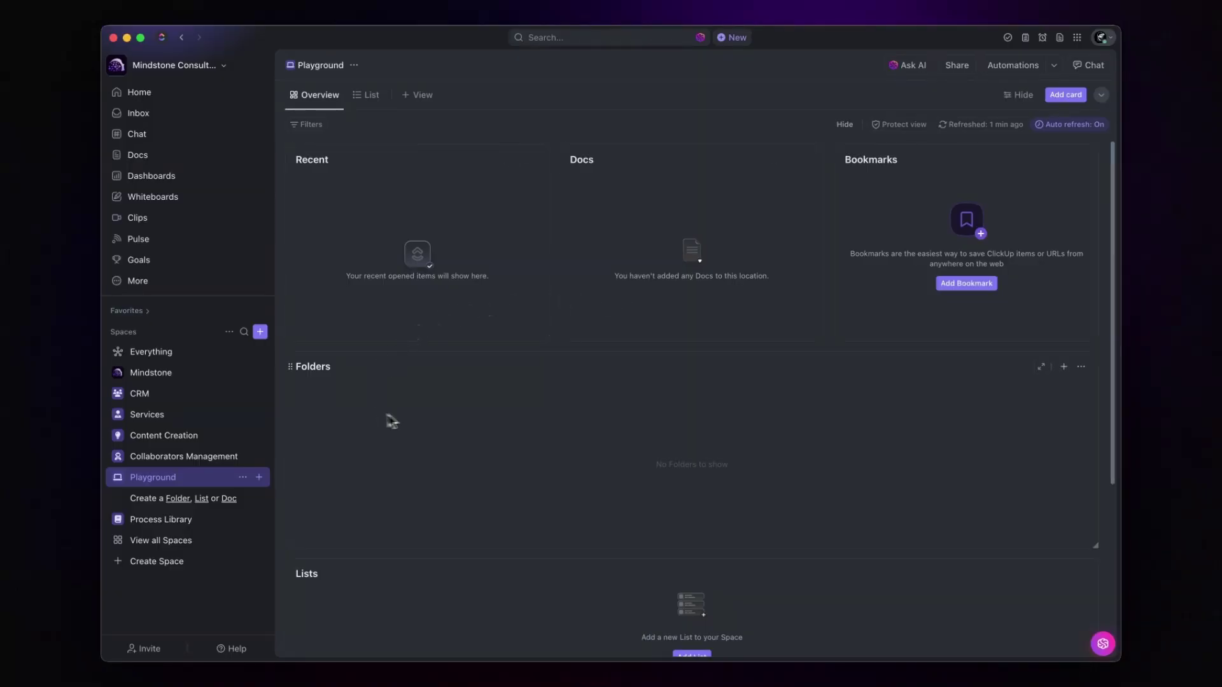
click(256, 475)
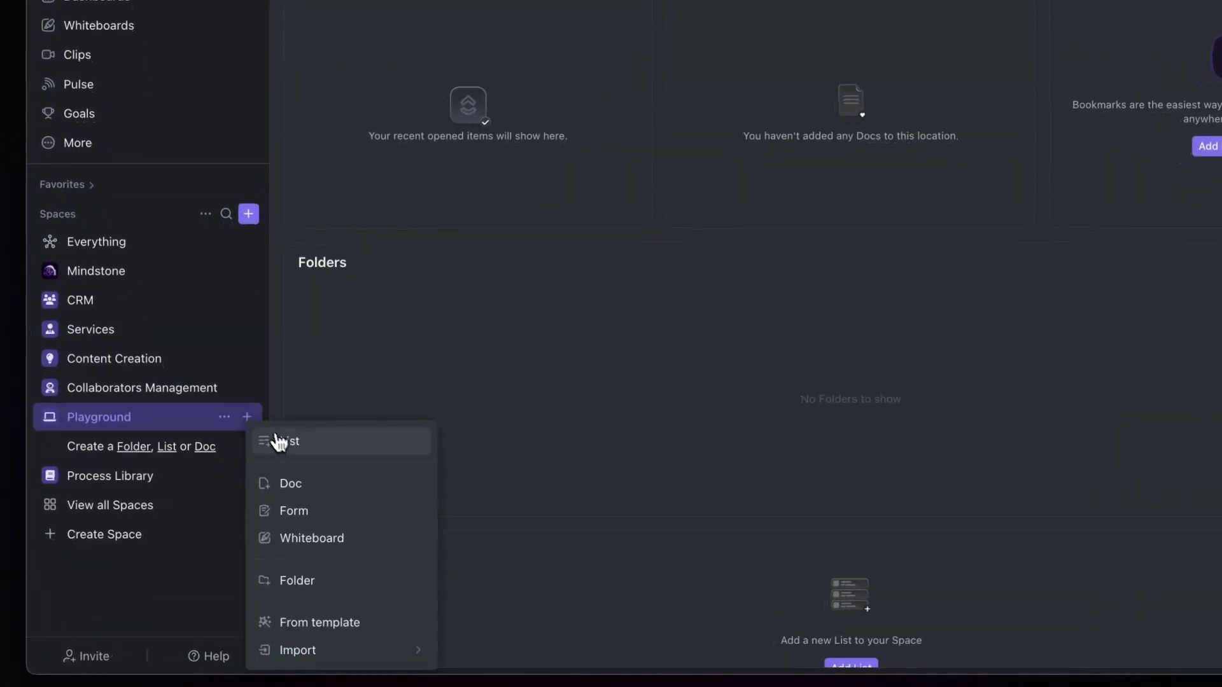
click(279, 484)
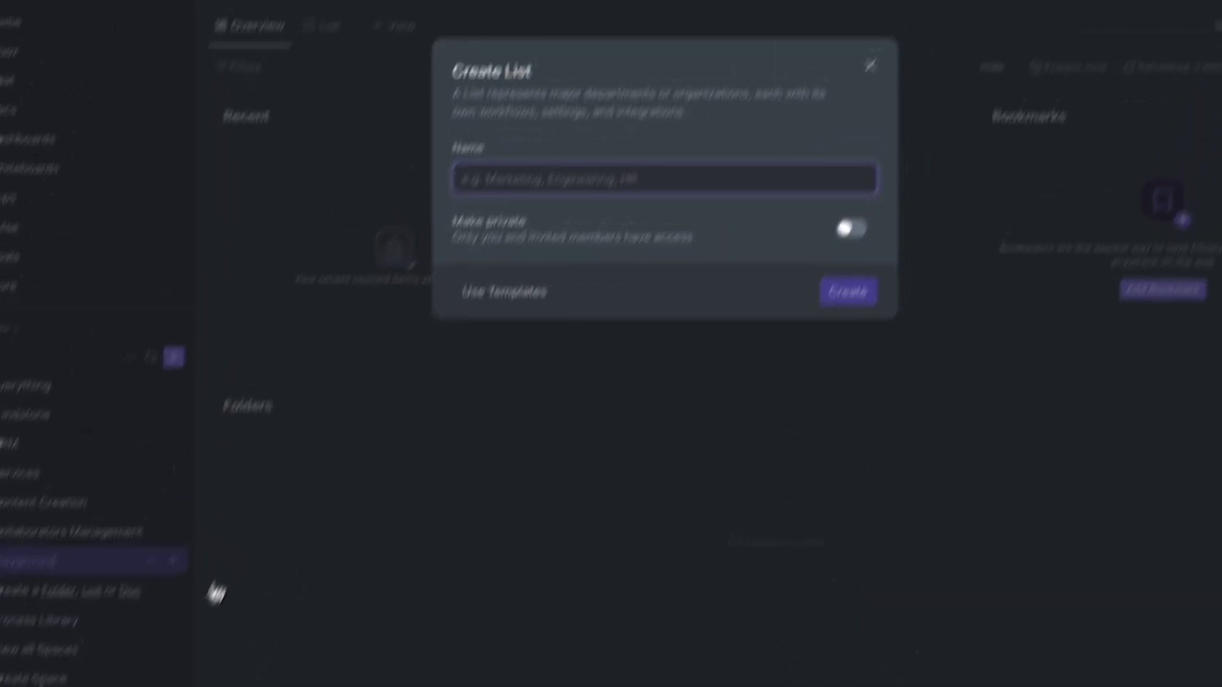
text(Meet)
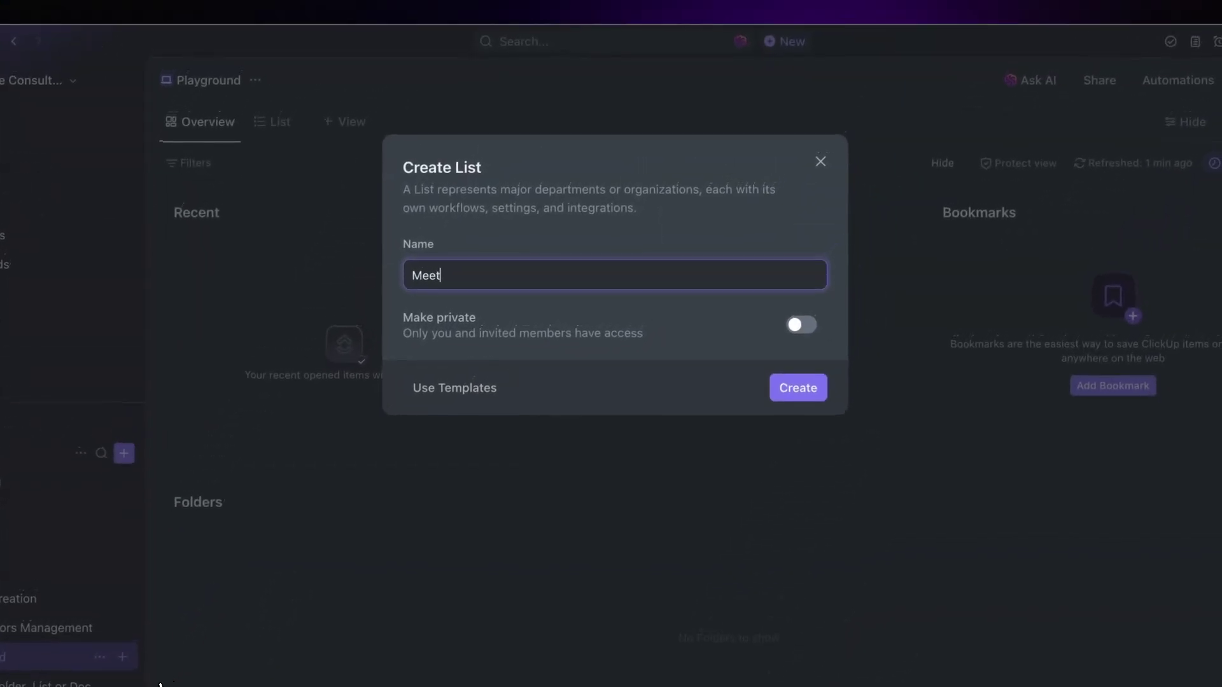
text(ings)
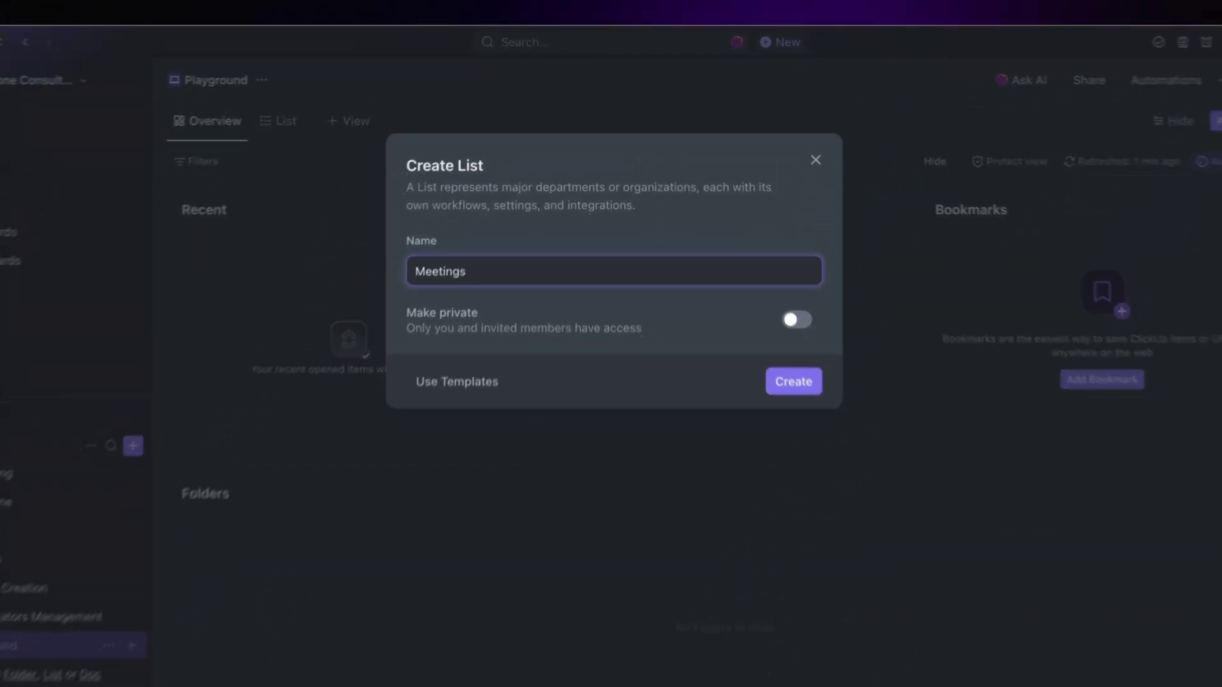
key(Return)
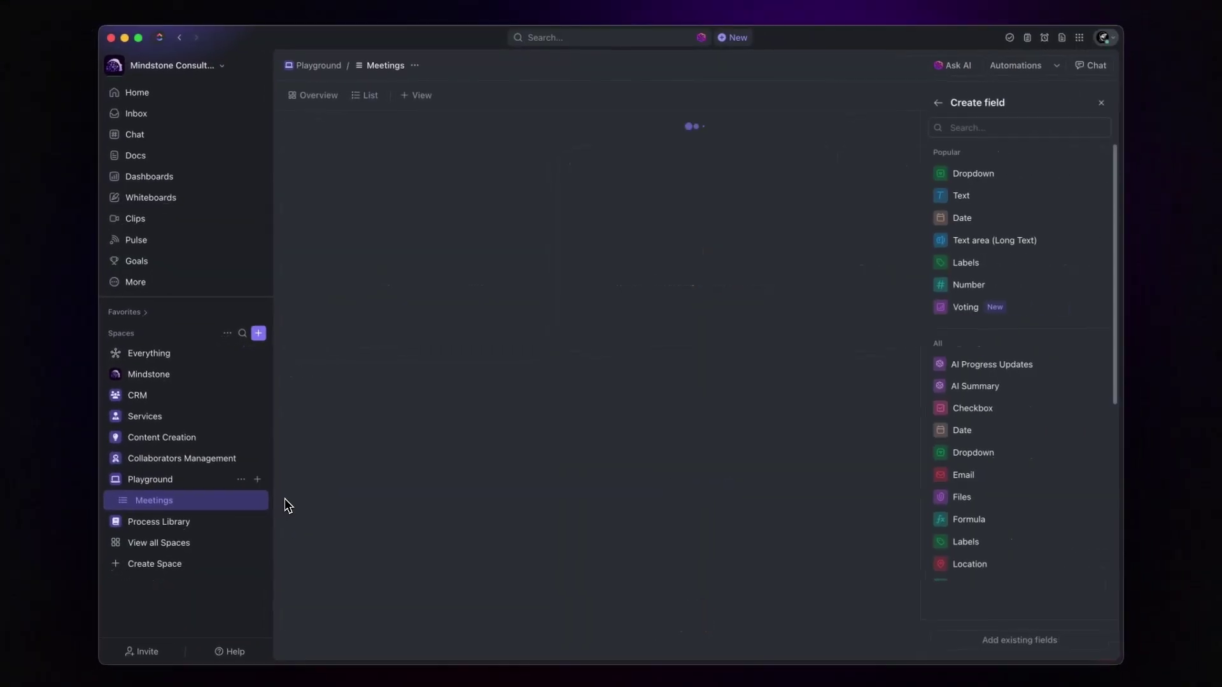
click(558, 389)
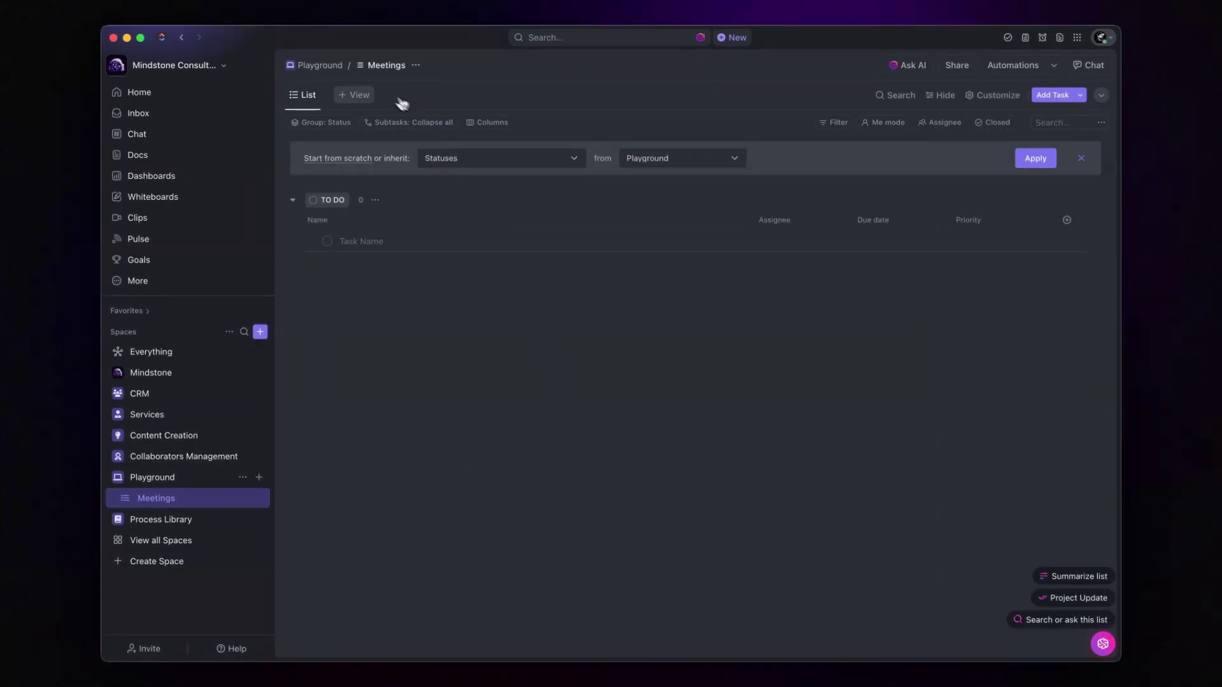
Add a Calendar view to the Meetings list and return to its empty task list.
click(361, 96)
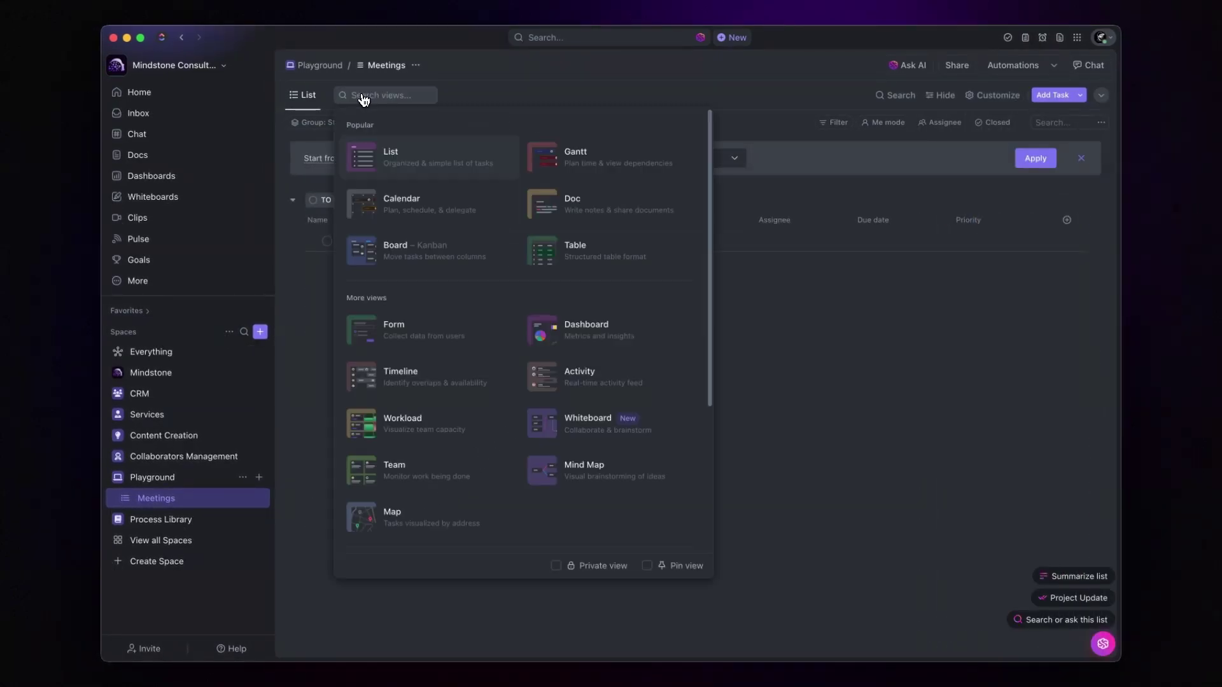
click(419, 209)
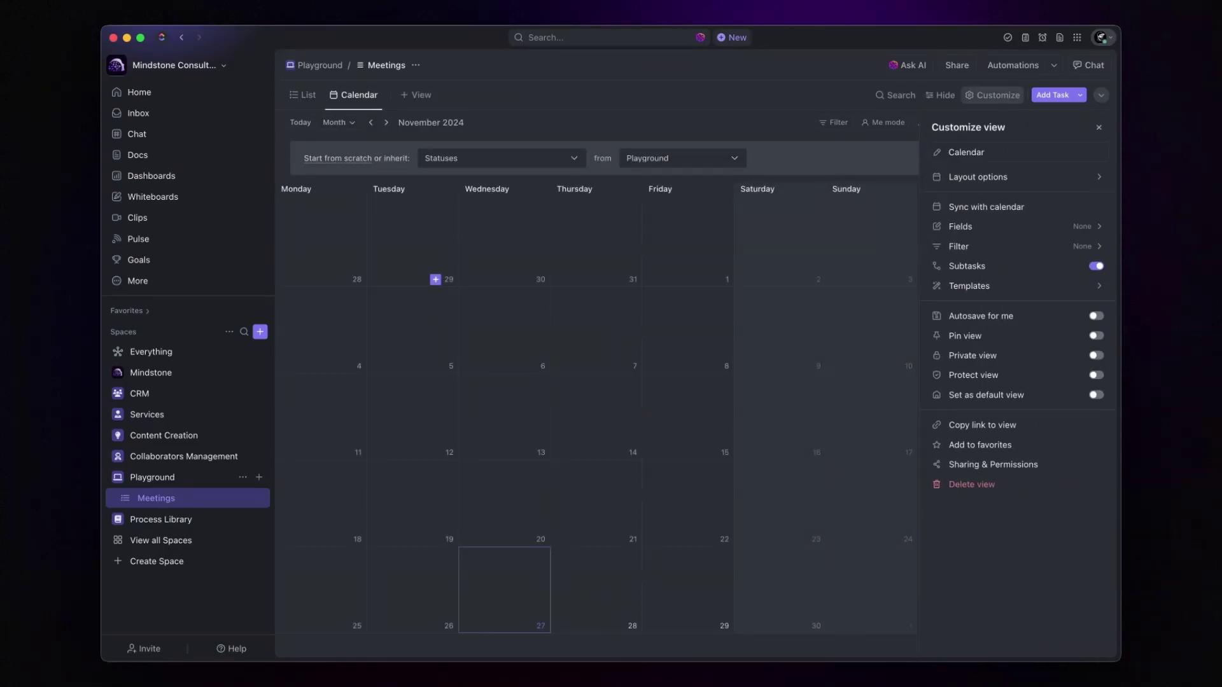
click(314, 99)
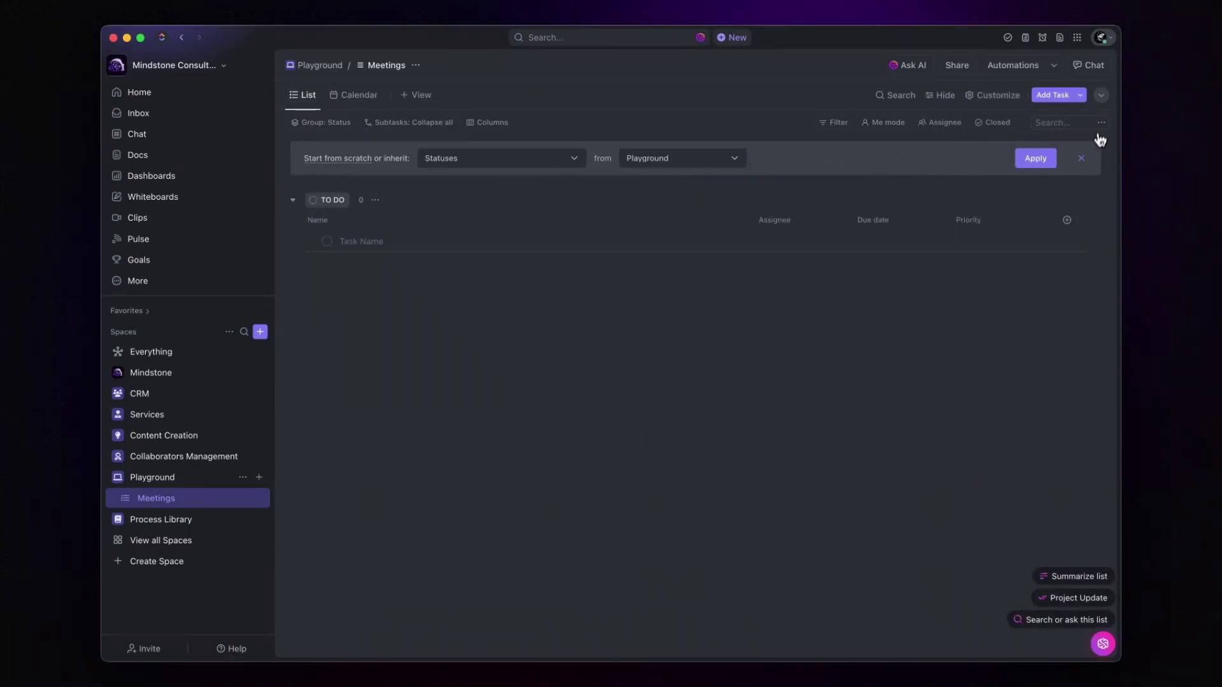
click(1082, 158)
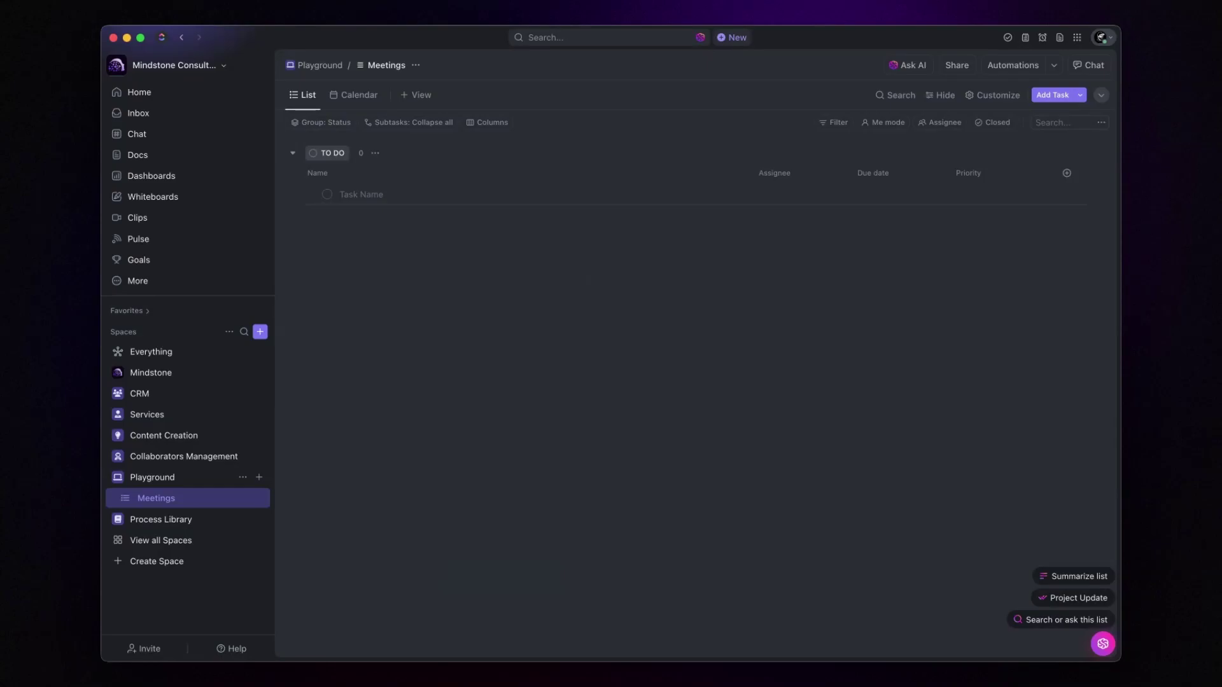
Add a task named Meeting Task to the Meetings list.
click(430, 190)
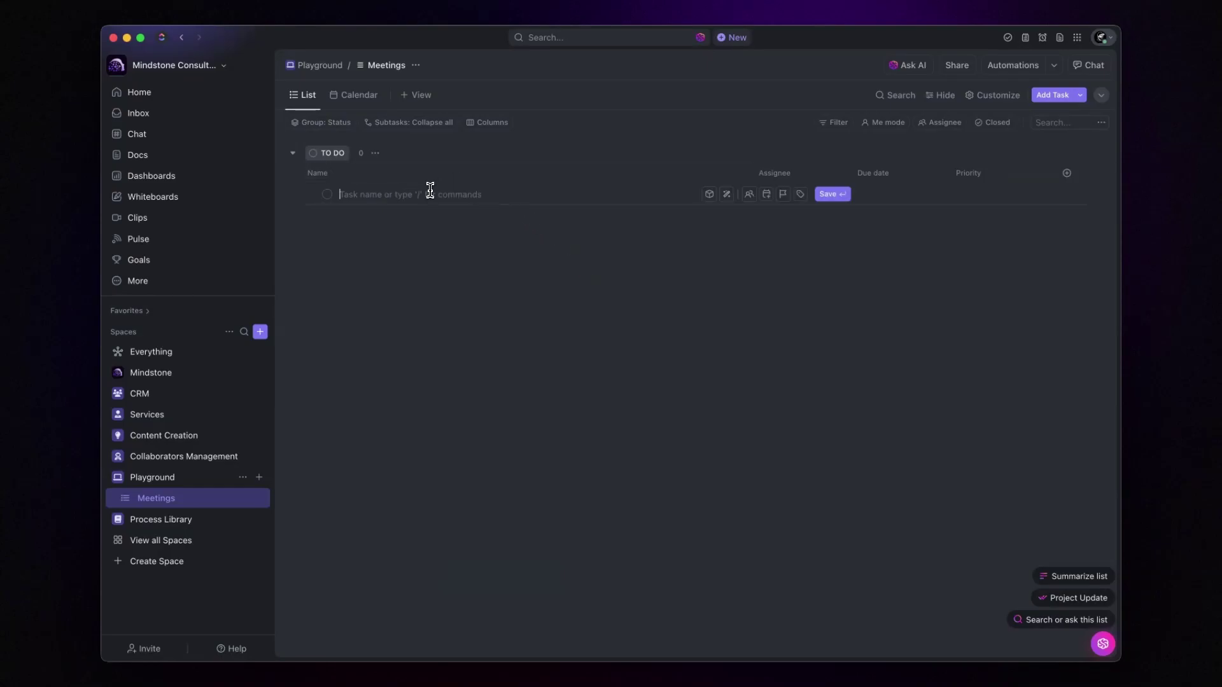
text(Meeting Task)
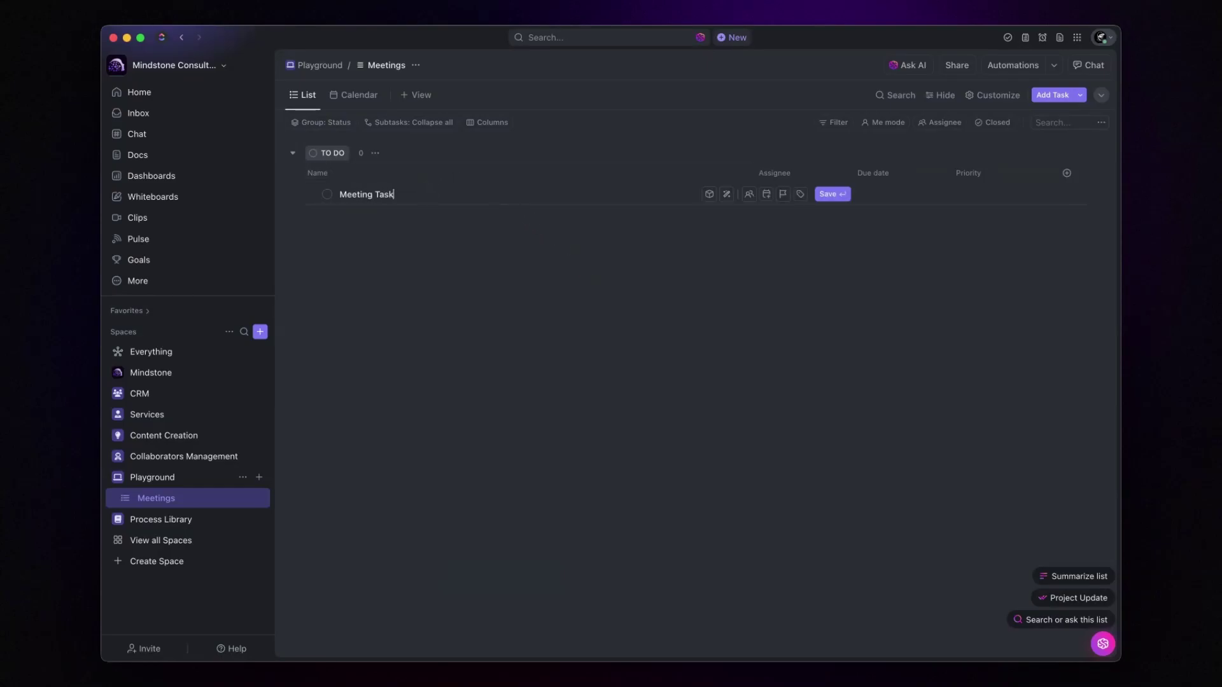
key(Return)
key(Escape)
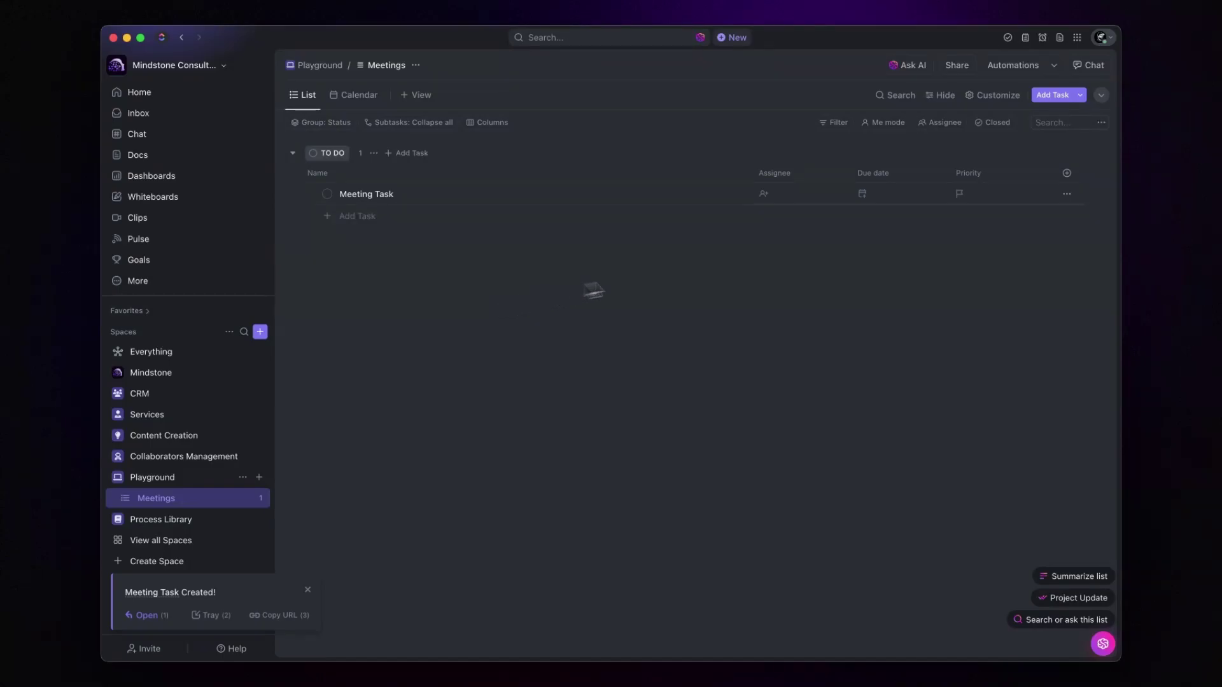
Add a Website custom field named Meeting Recording Link, view the calendar, then switch to Zapier.
click(1074, 183)
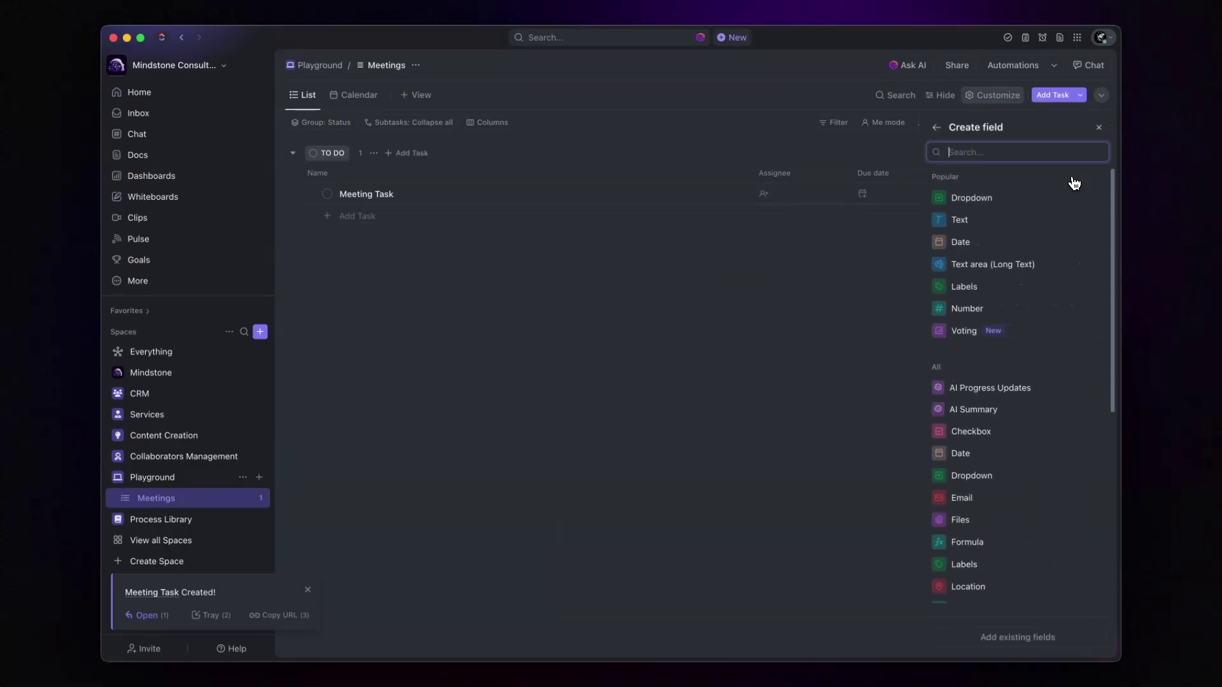
text(url)
click(971, 207)
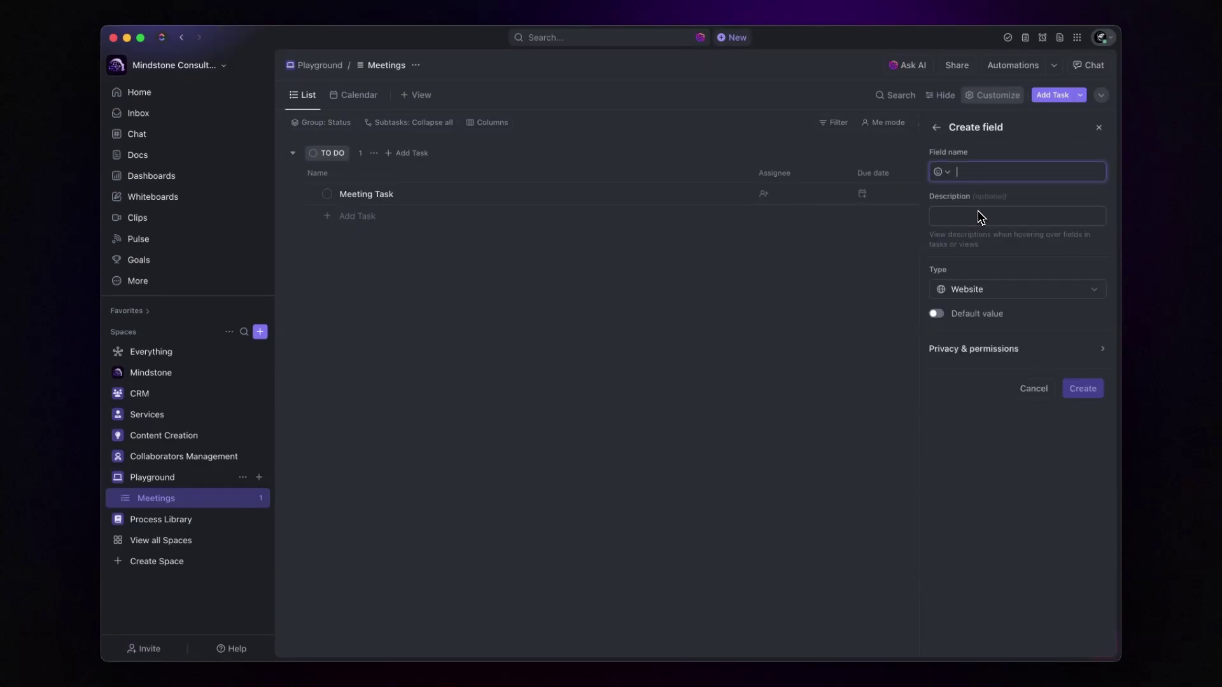
text(Meeting Recording Link)
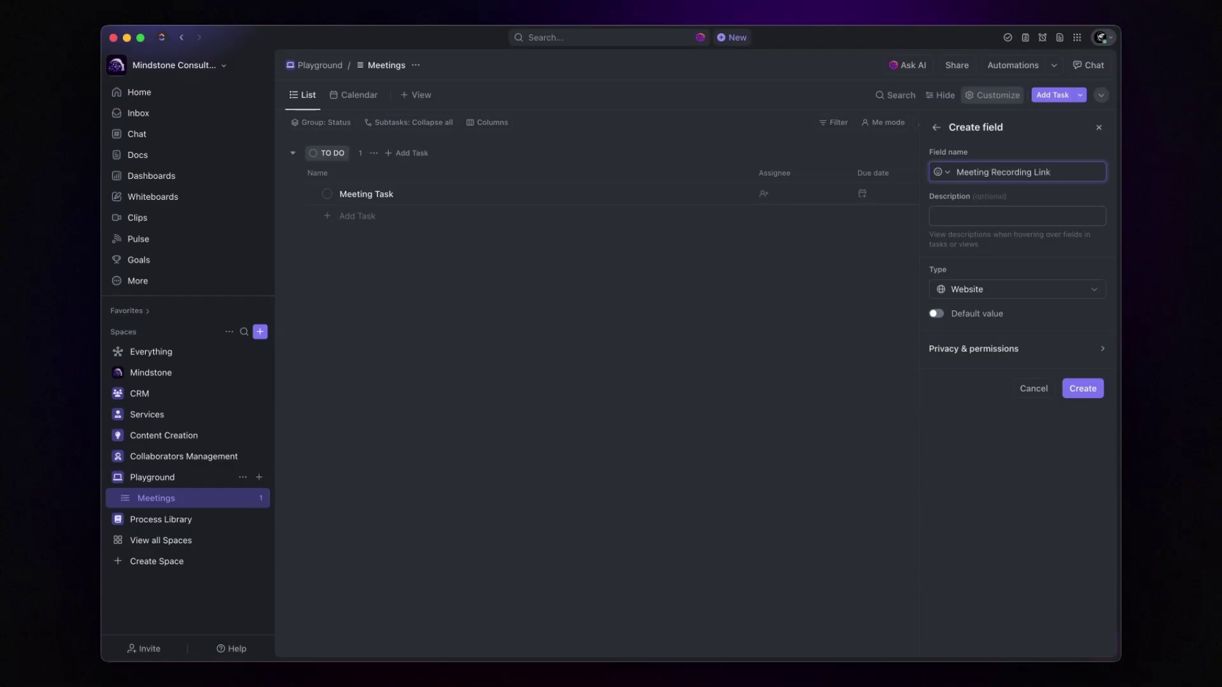
key(Return)
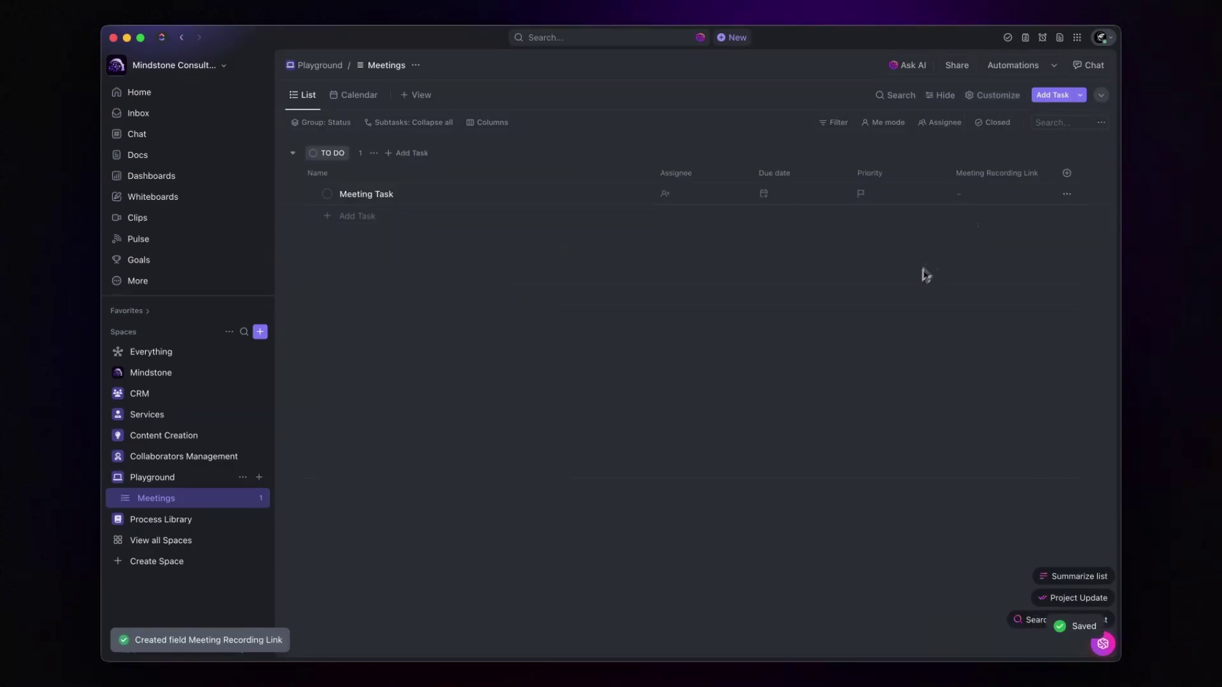
click(355, 95)
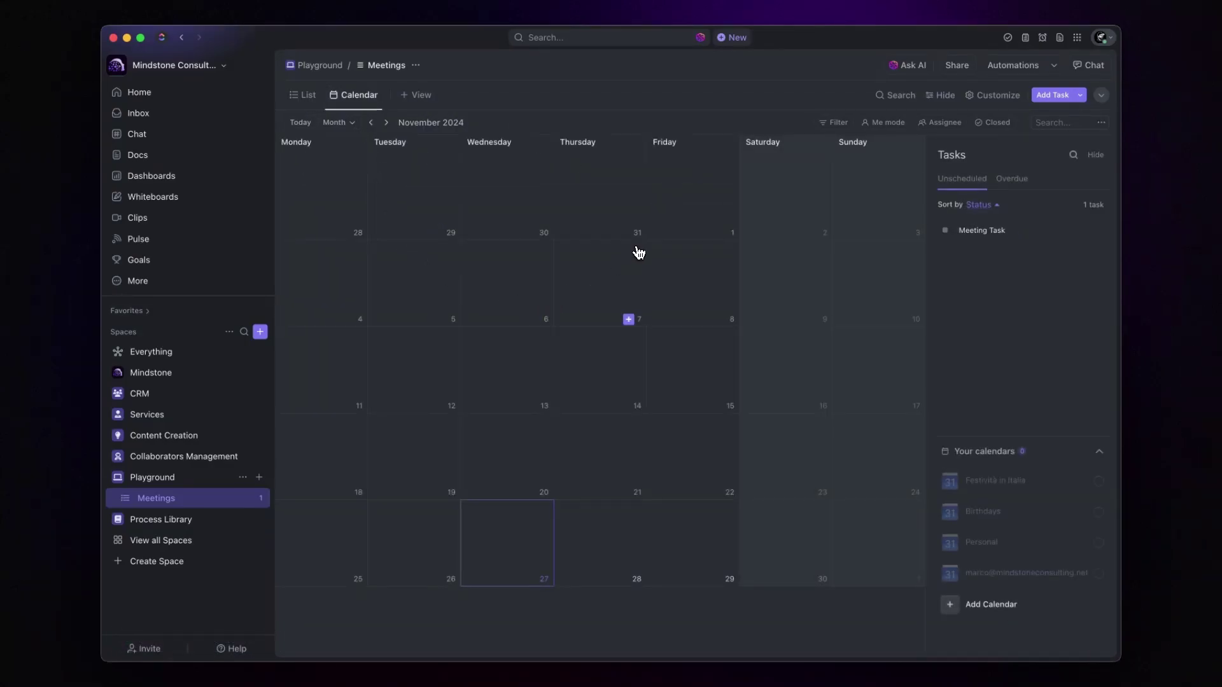
key(alt+a)
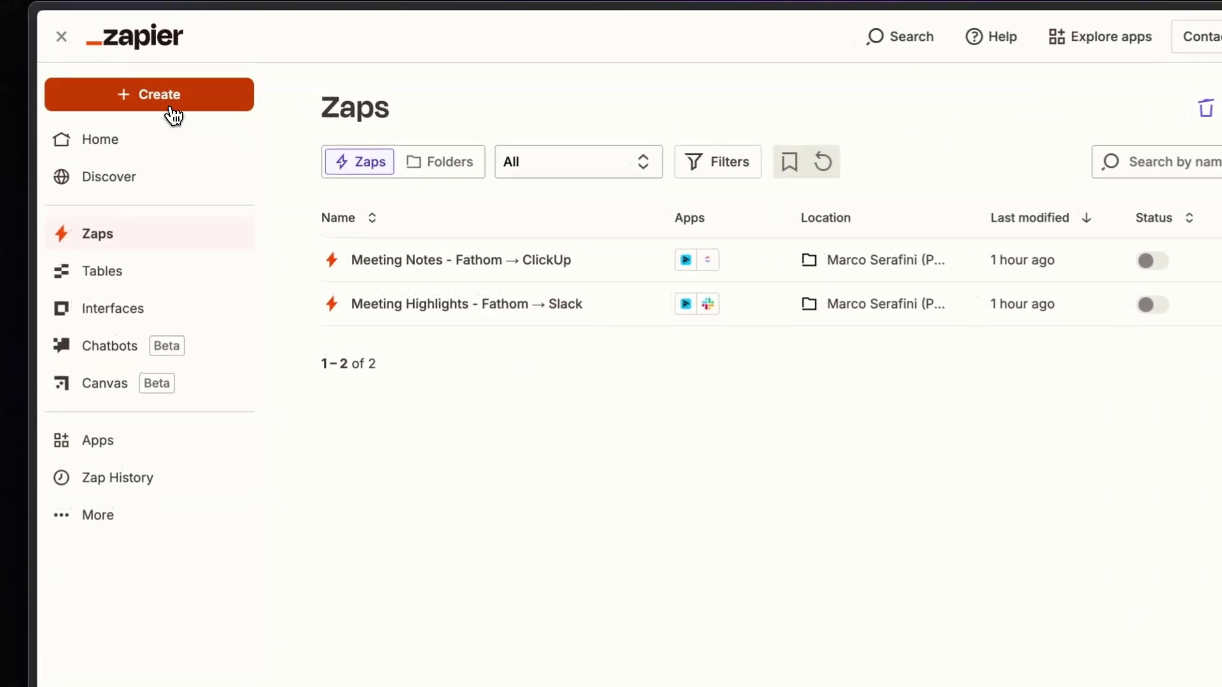
Start a new Zap and bring up the trigger app picker to find Fathom.
click(196, 95)
click(154, 142)
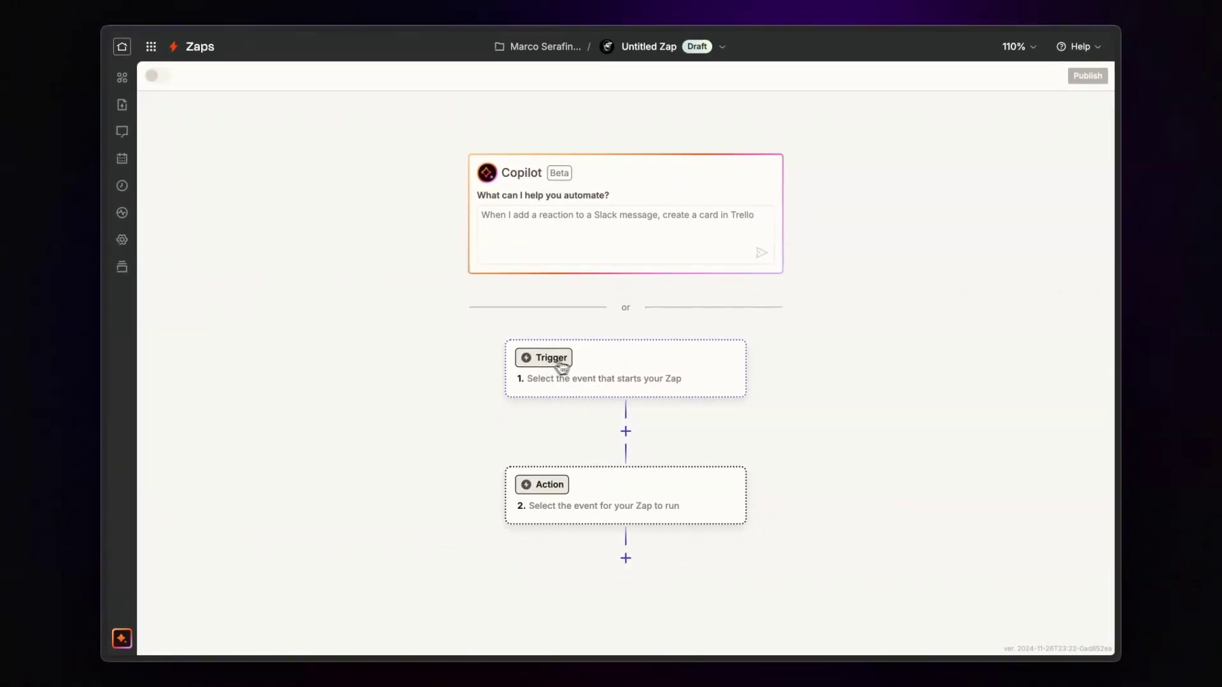
click(567, 363)
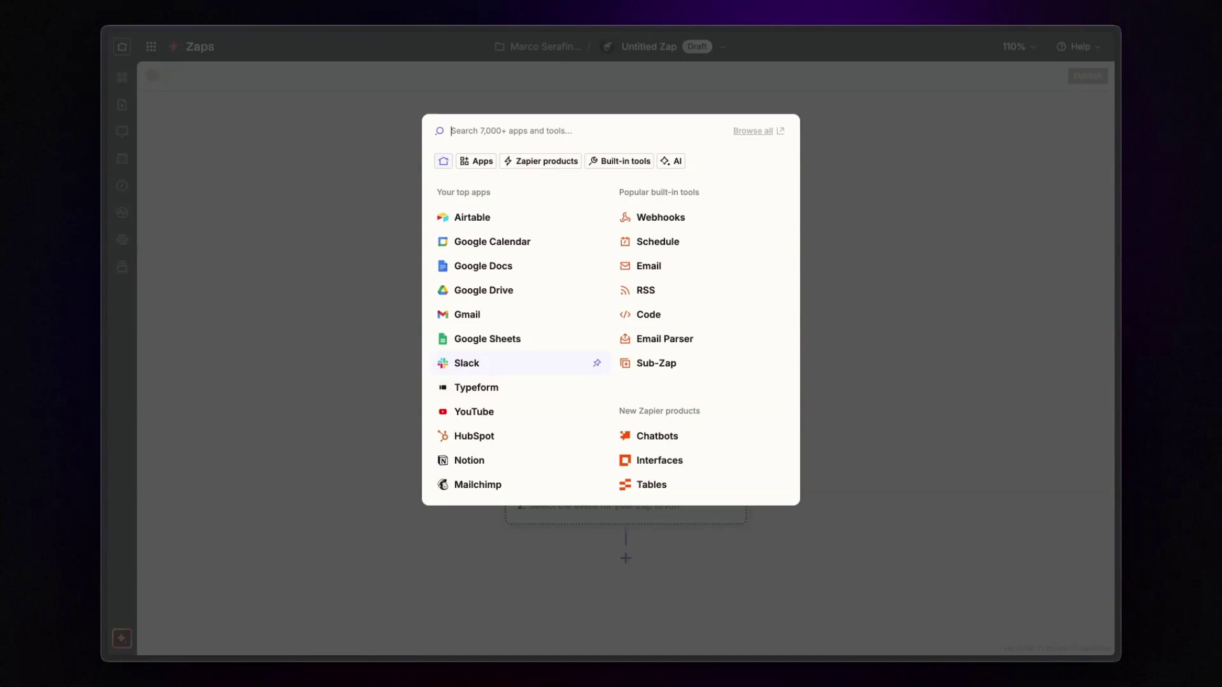
text(fatho)
text(m)
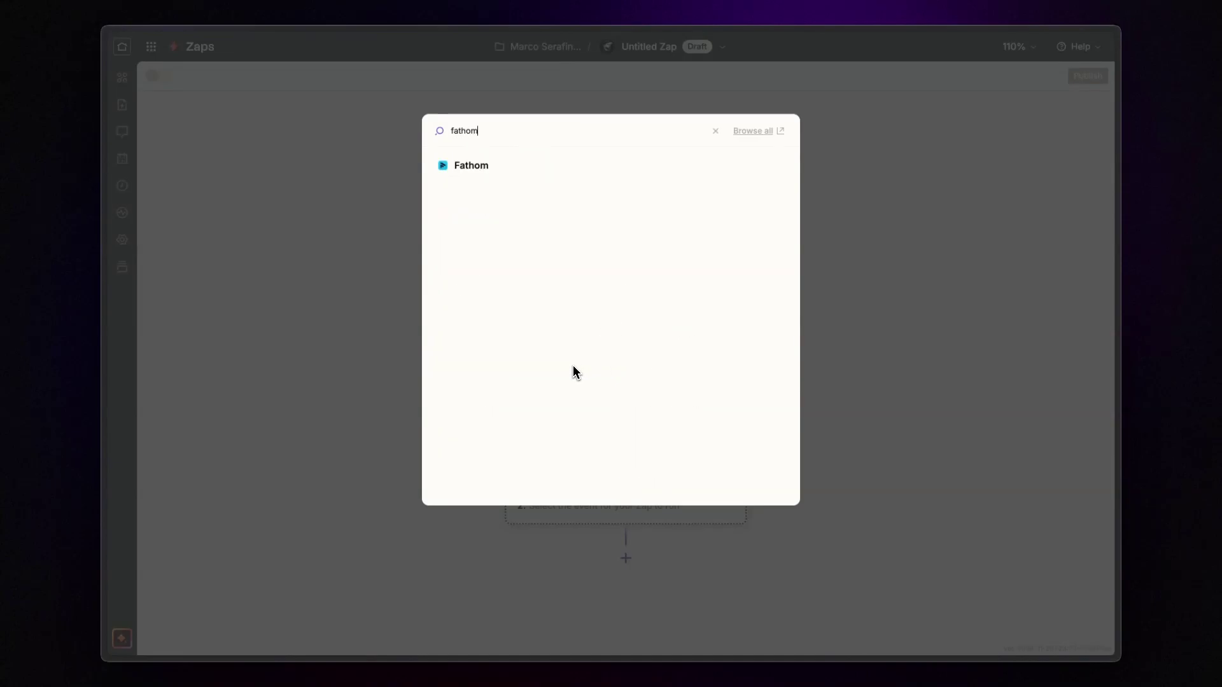
Set Fathom's New AI Summary as the trigger event, firing on My Meetings.
click(473, 174)
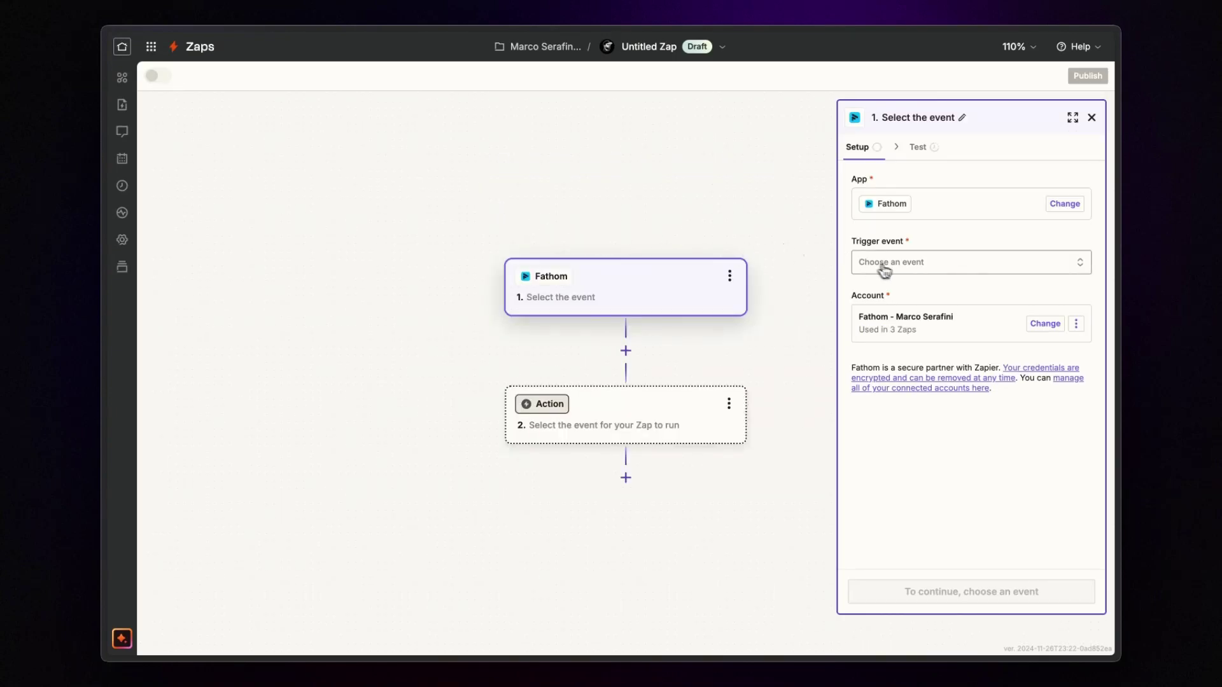
click(904, 275)
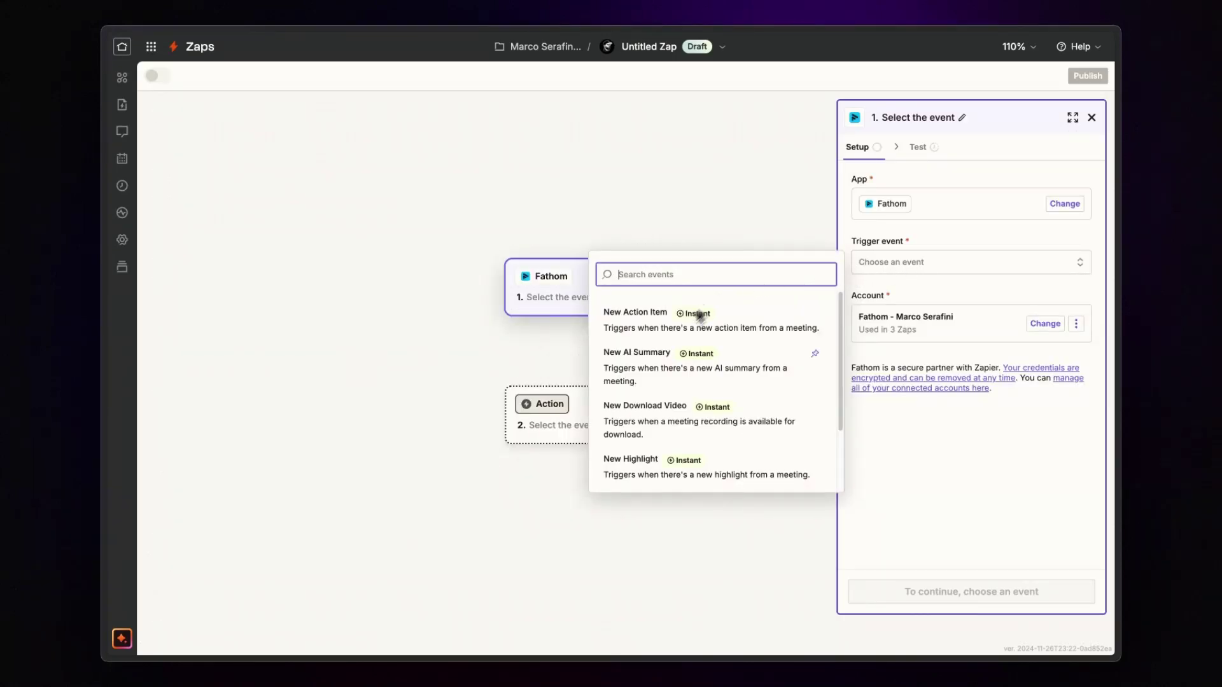
click(678, 380)
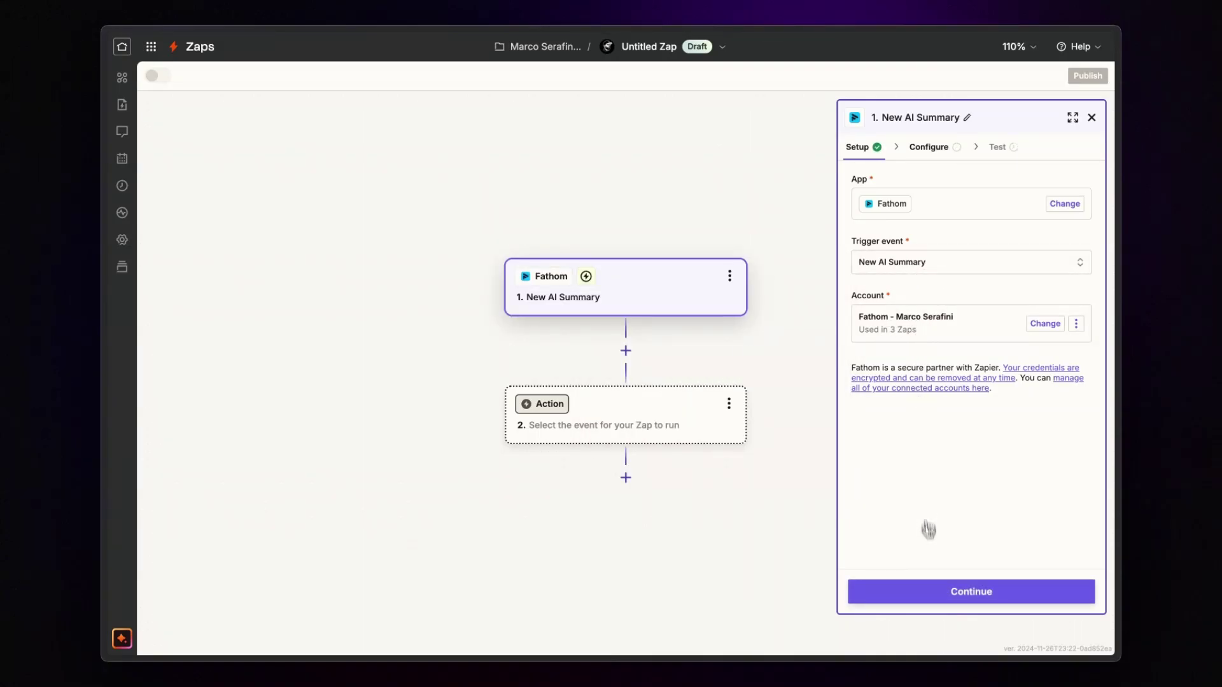
click(933, 597)
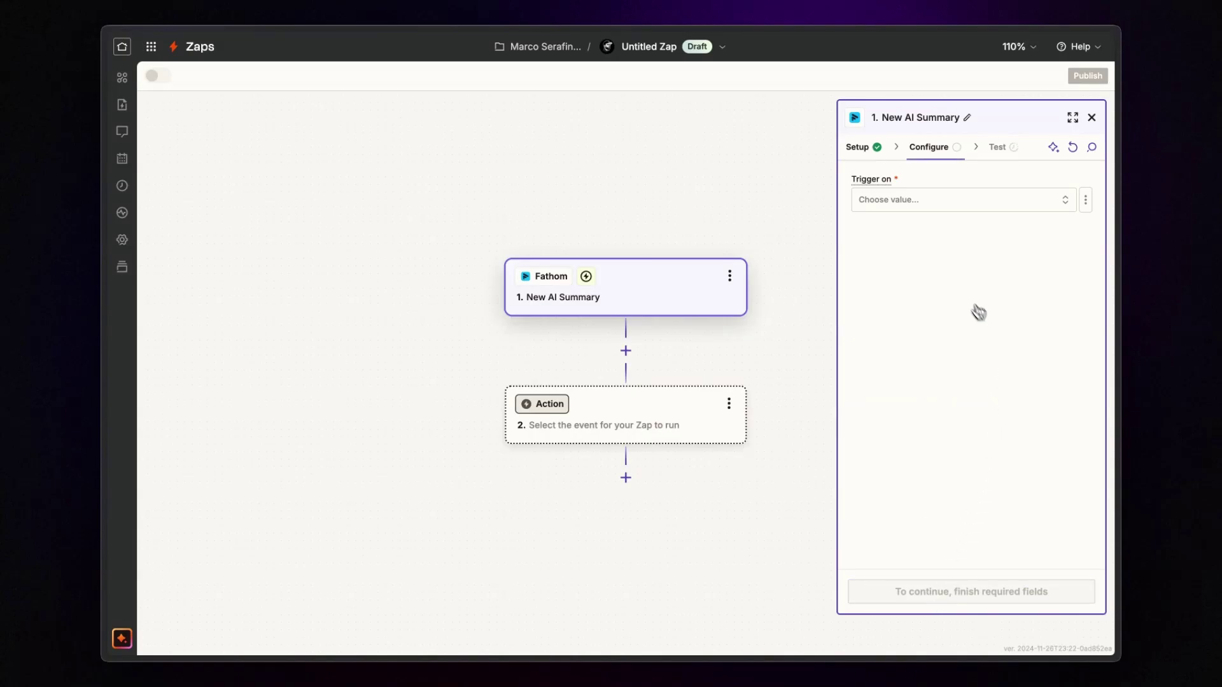
click(903, 202)
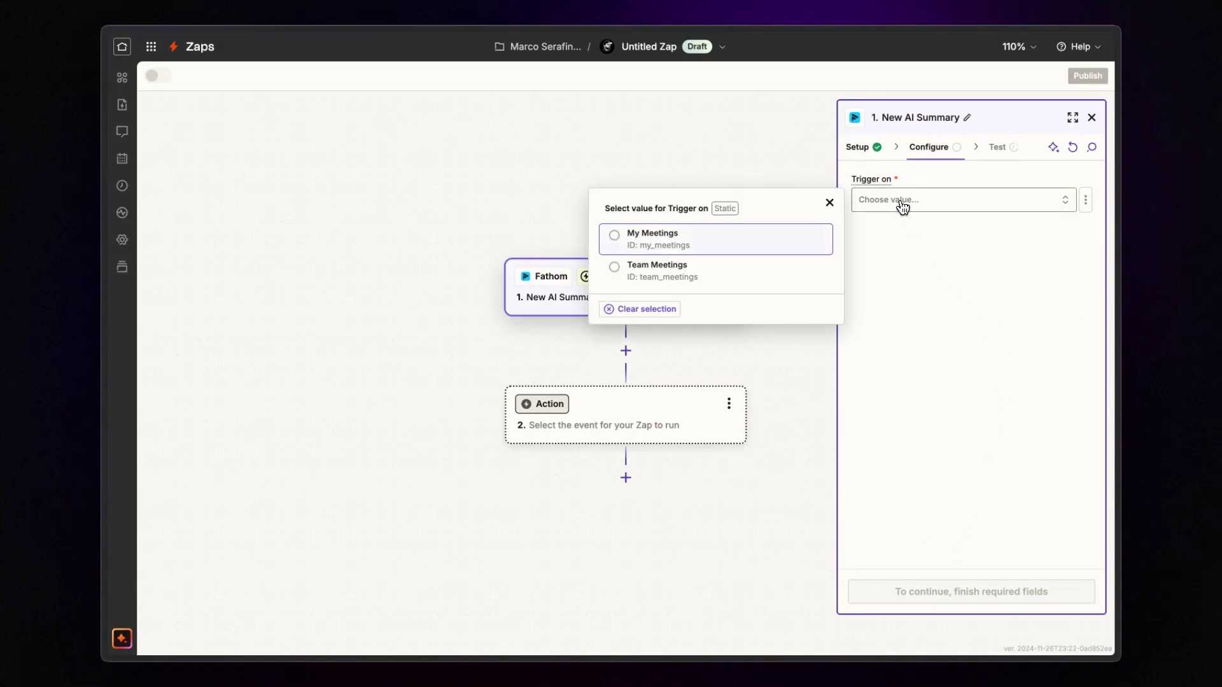
click(790, 249)
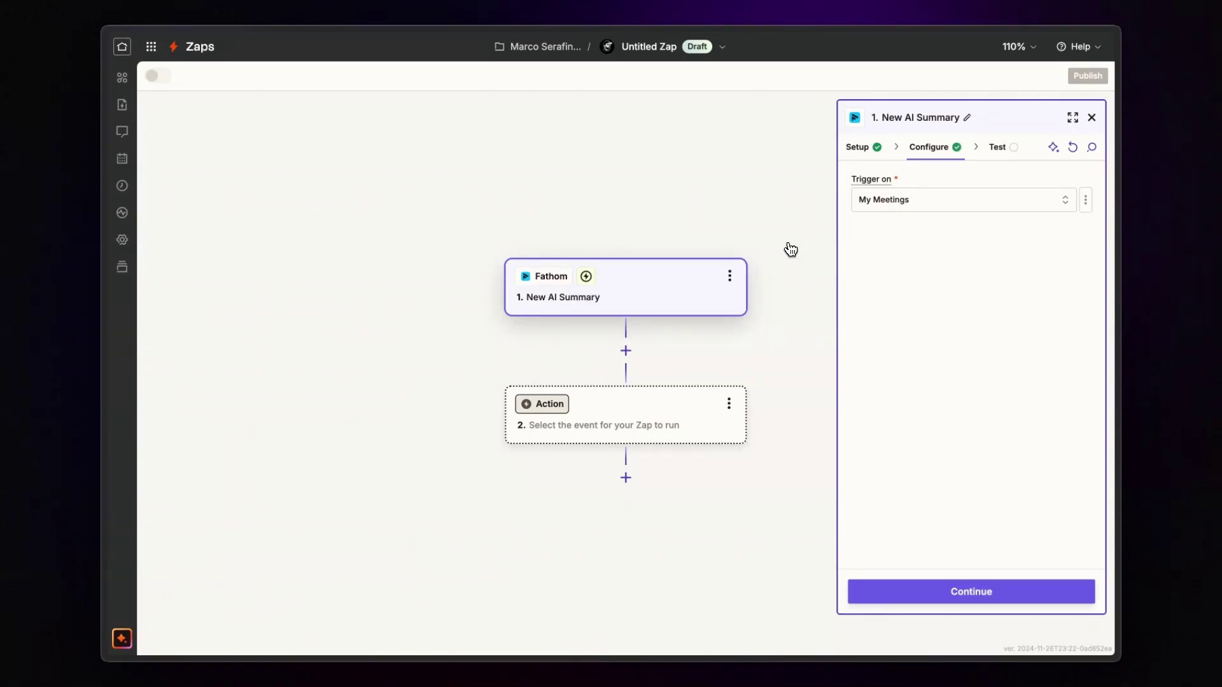
Test the Fathom trigger and inspect the sample AI Summary A record it fetched.
click(931, 588)
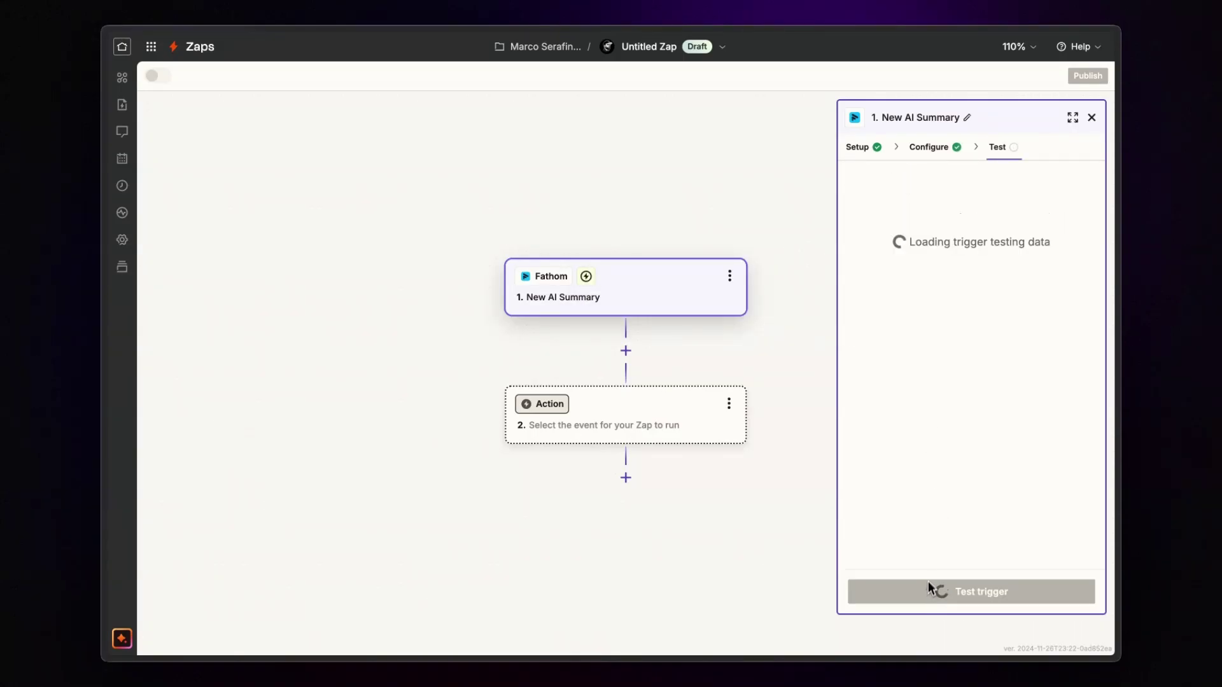
click(939, 600)
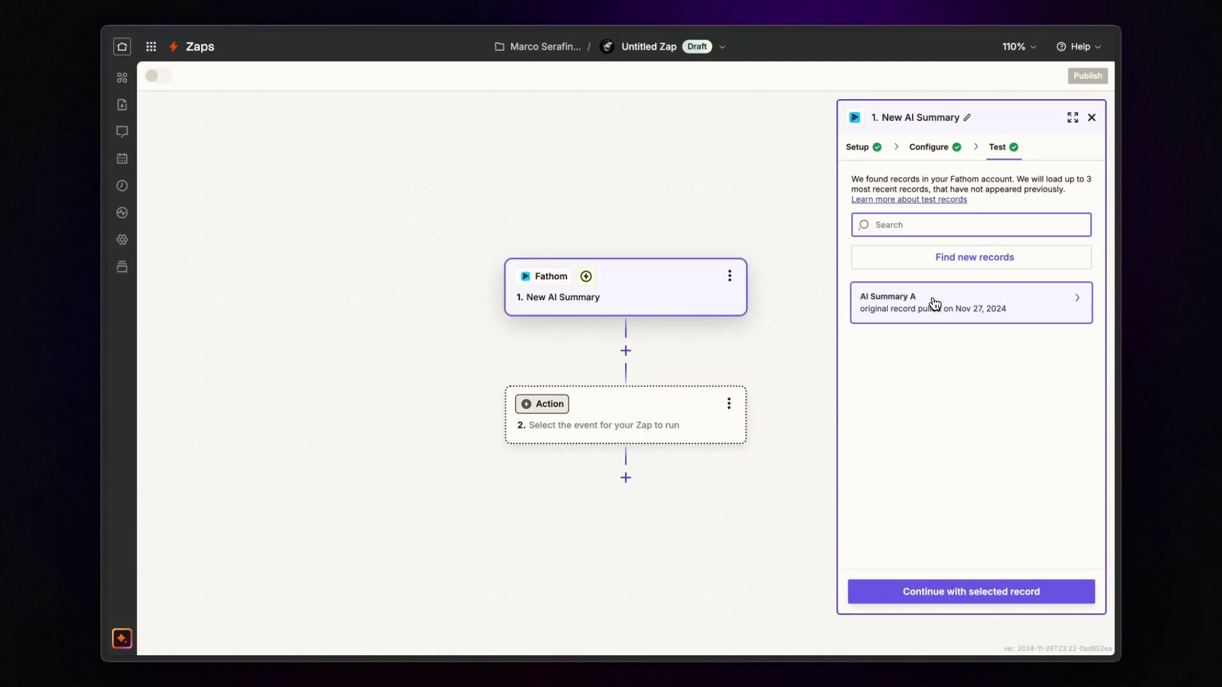
click(934, 304)
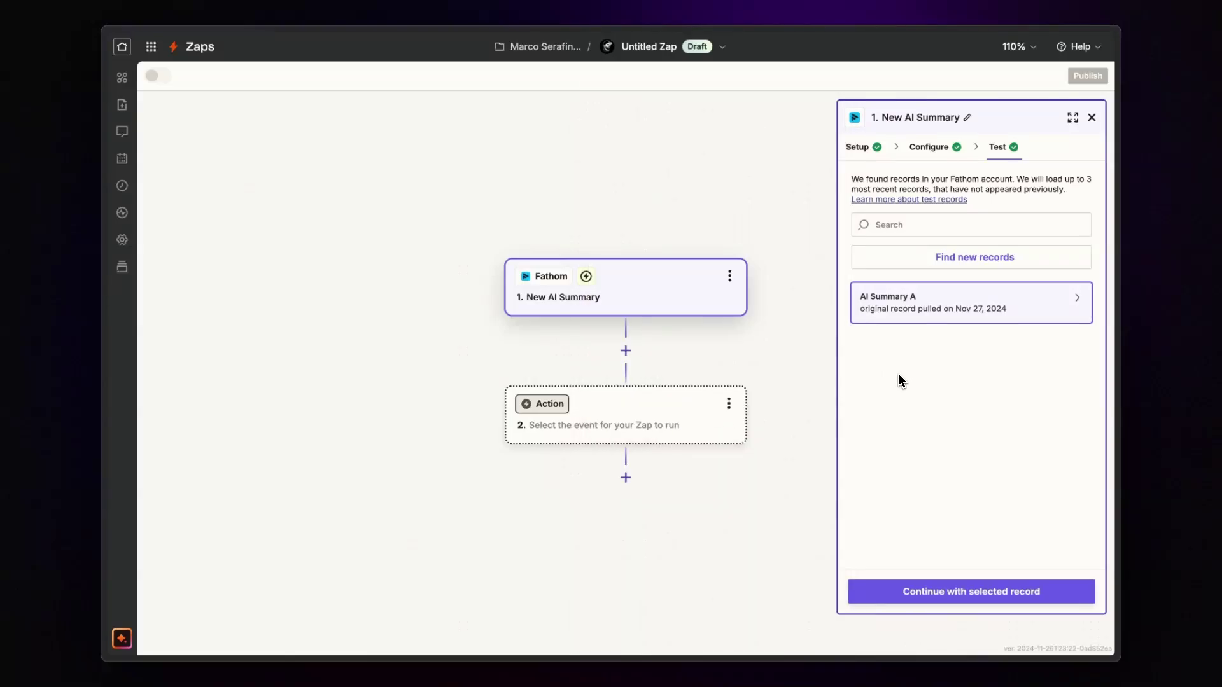
Continue with the sample record and set step two to ClickUp's Create Task action.
click(938, 592)
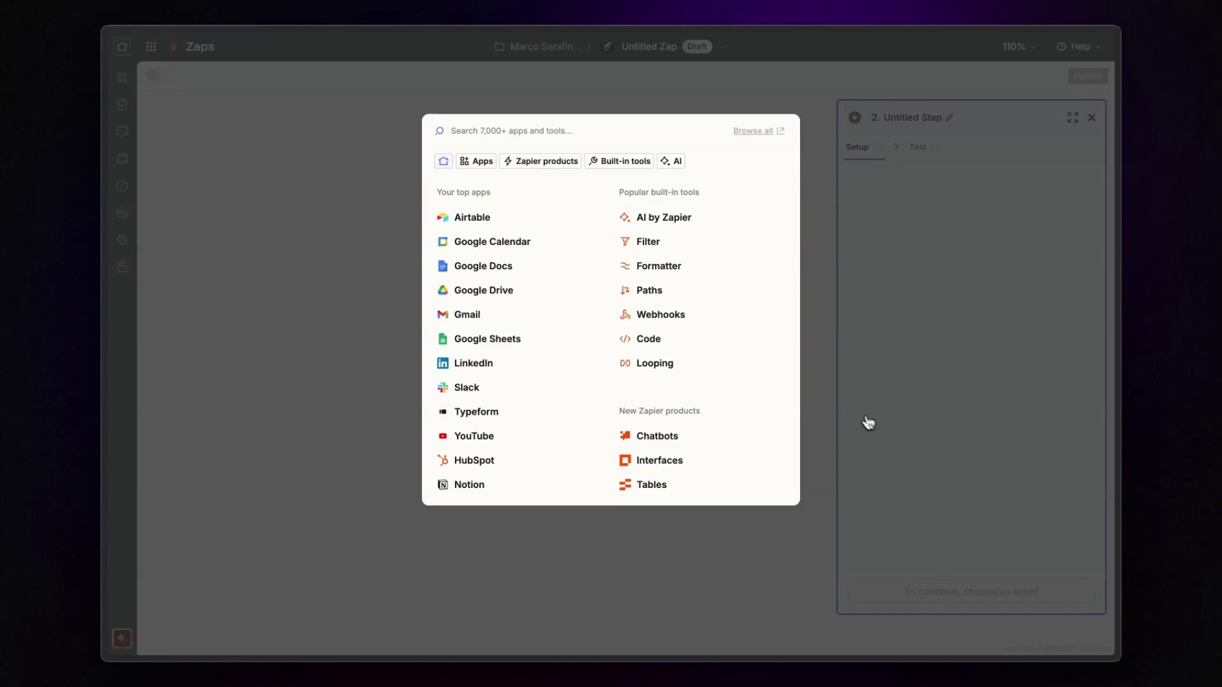
text(click)
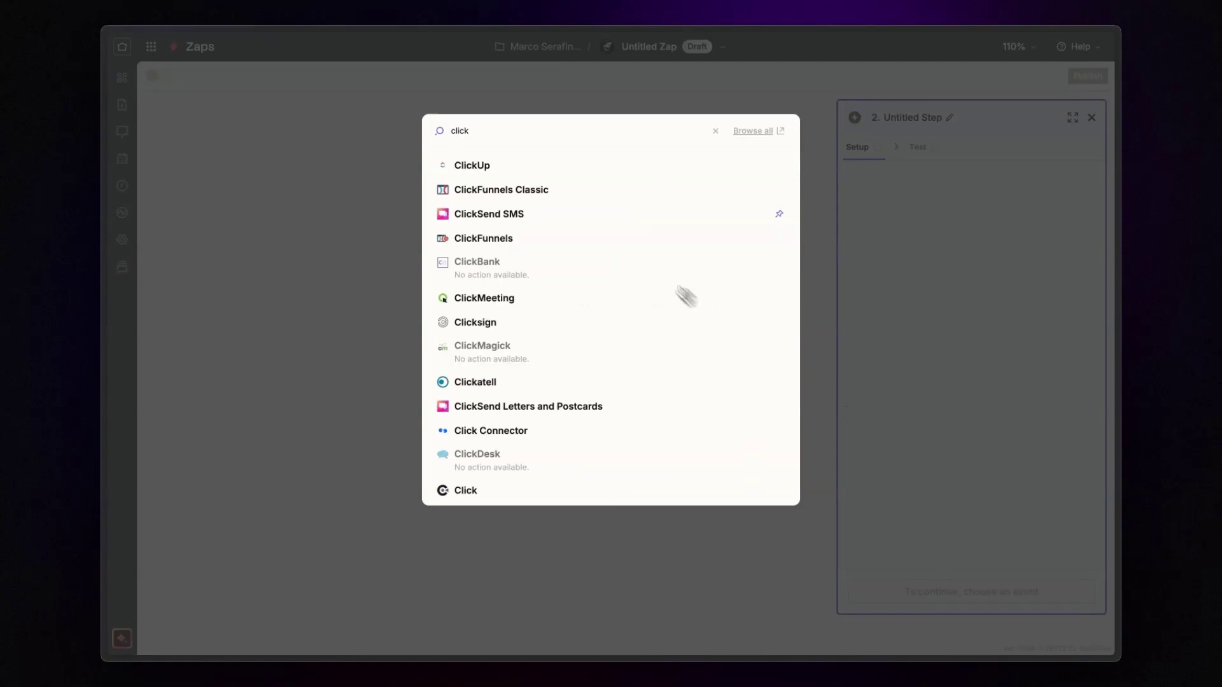
click(580, 175)
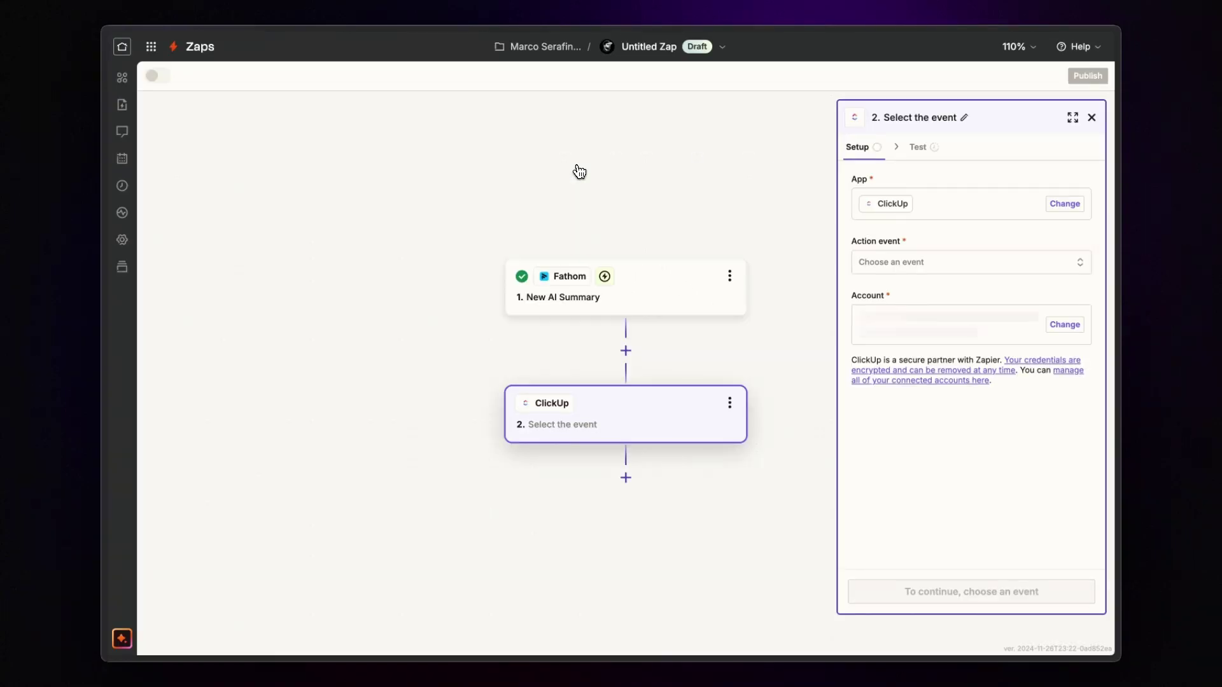
click(897, 266)
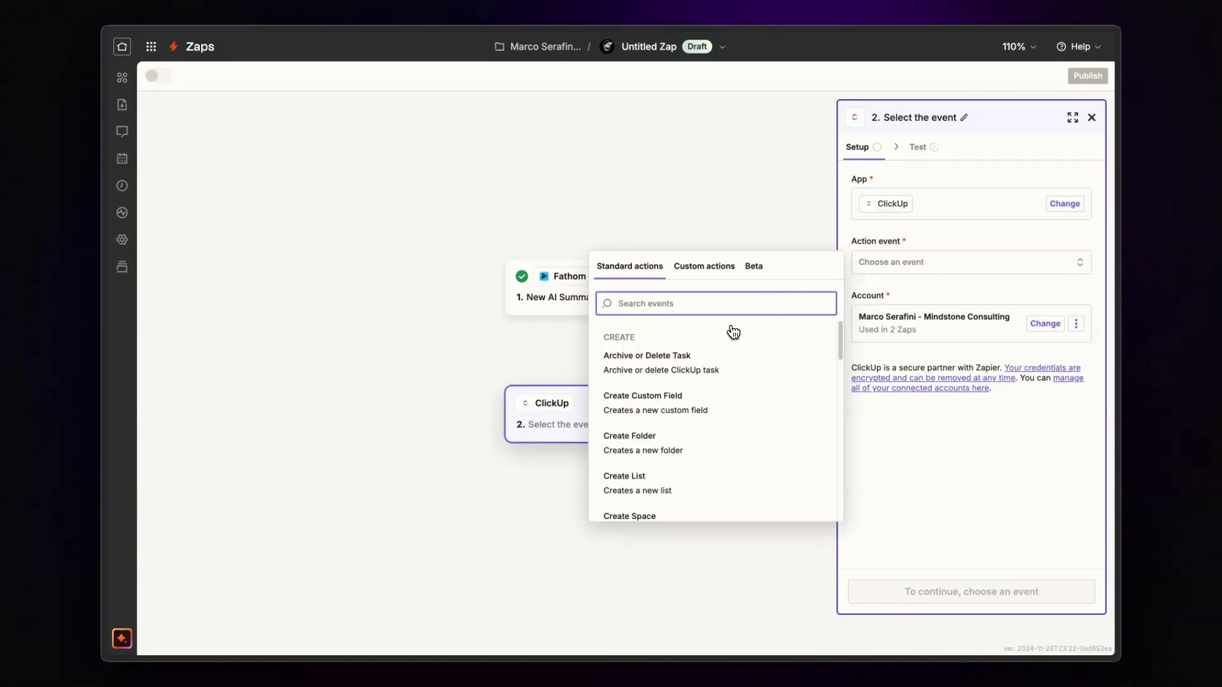
text(create)
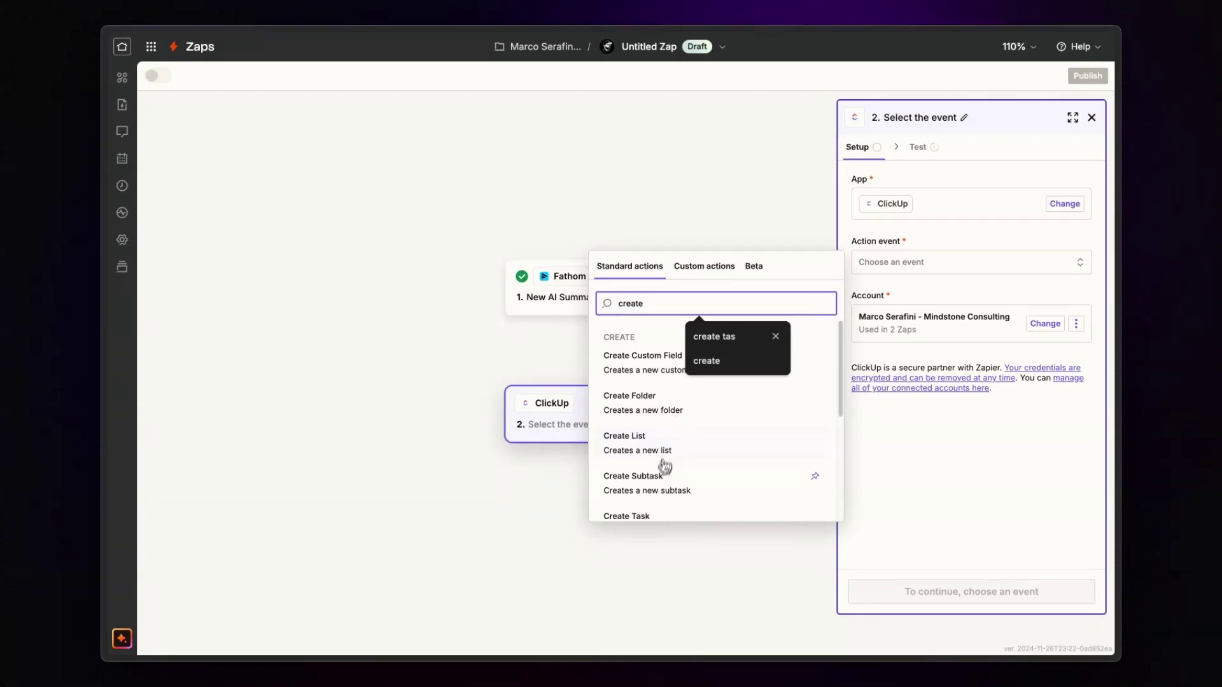
click(644, 516)
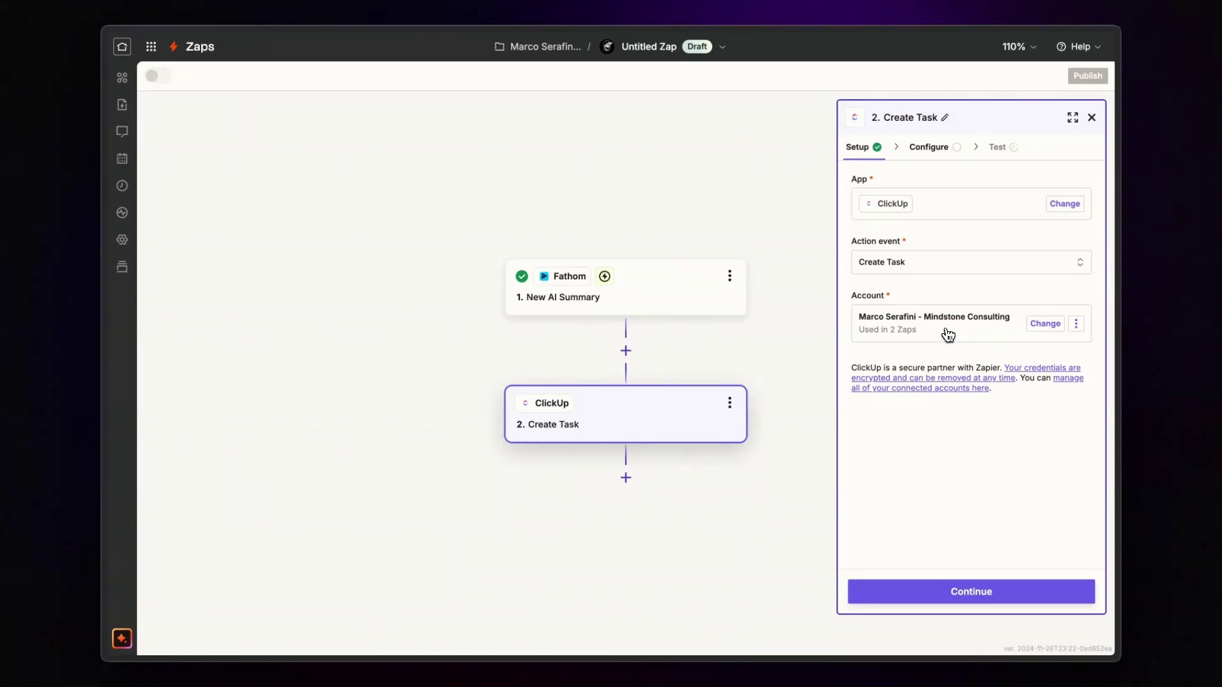
click(914, 589)
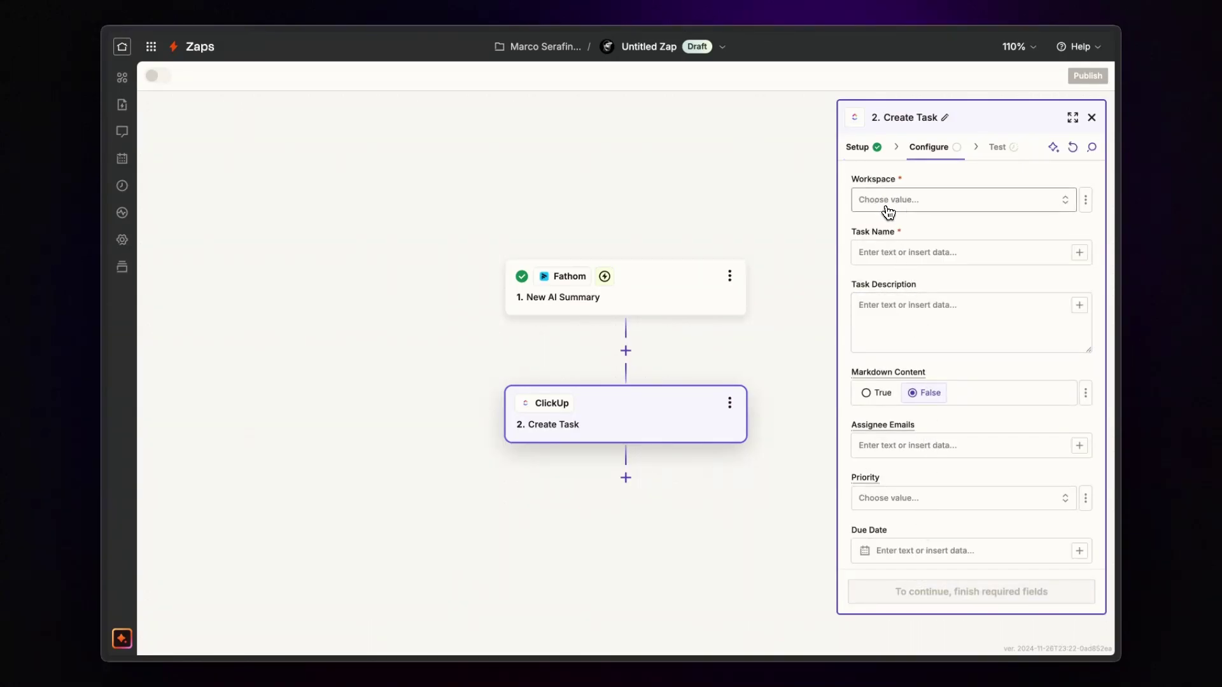
Target workspace Mindstone Consulting and space Playground for the new tasks.
click(887, 206)
click(763, 235)
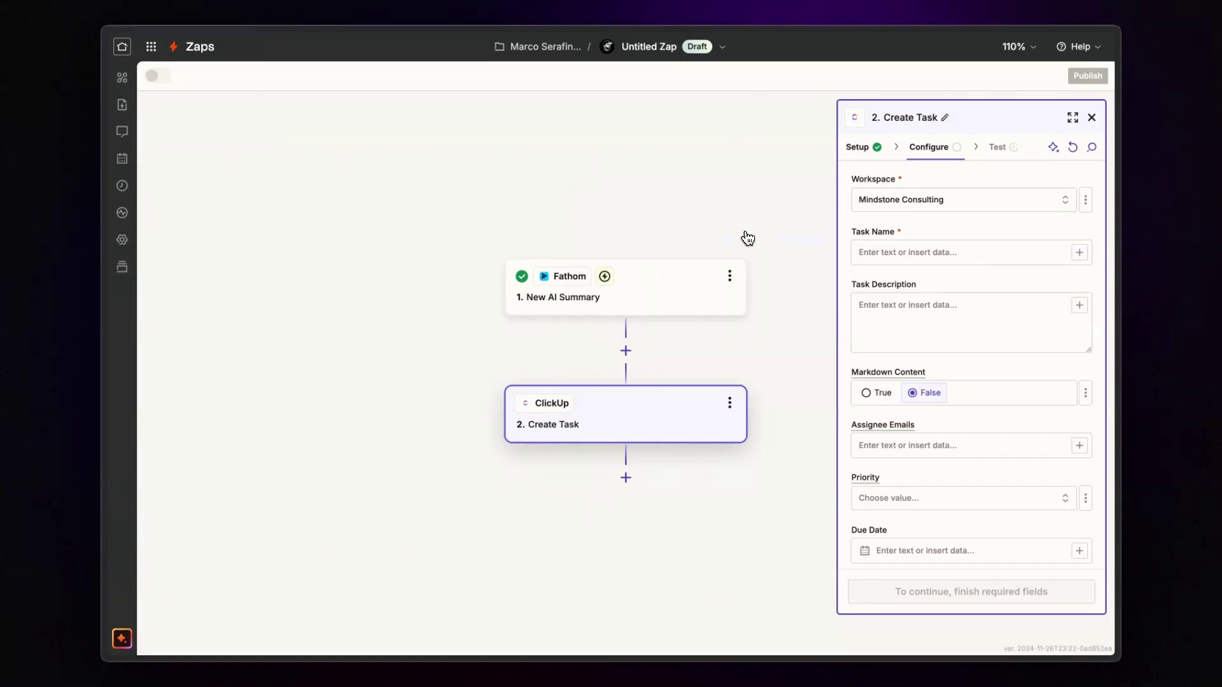
click(897, 255)
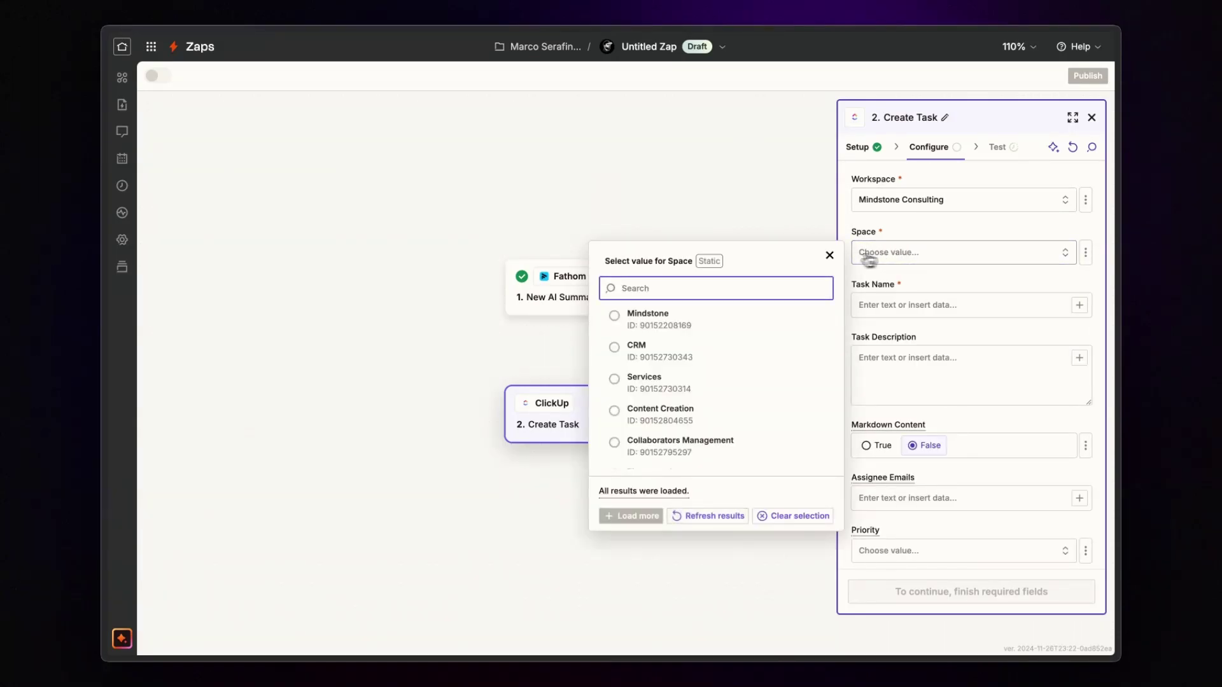
scroll(677, 412, down, 2)
scroll(672, 415, down, 1)
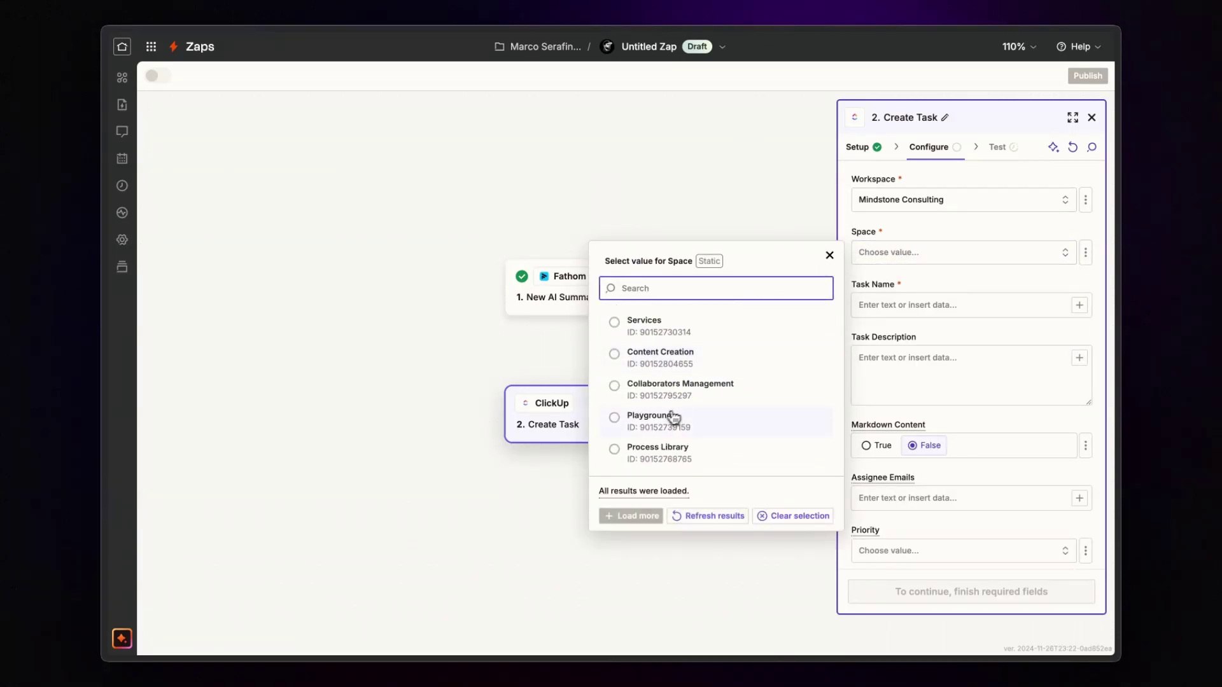
click(673, 415)
Set Folder to No Folder and List to Meetings.
click(878, 304)
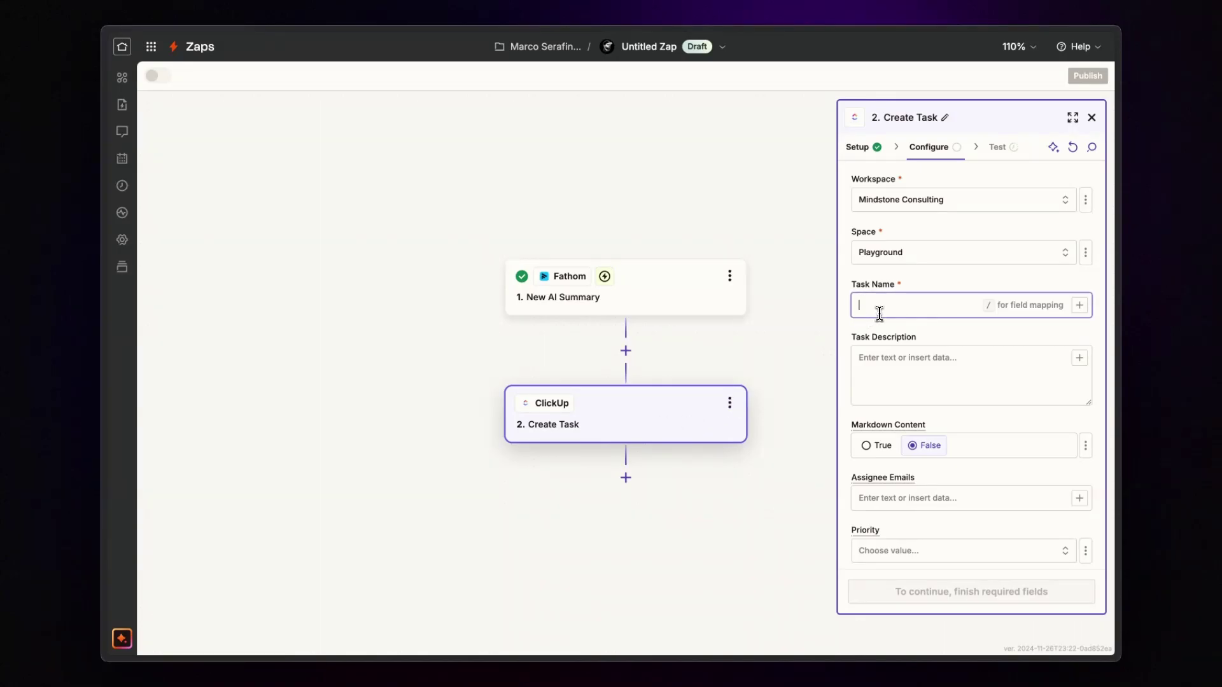
click(880, 318)
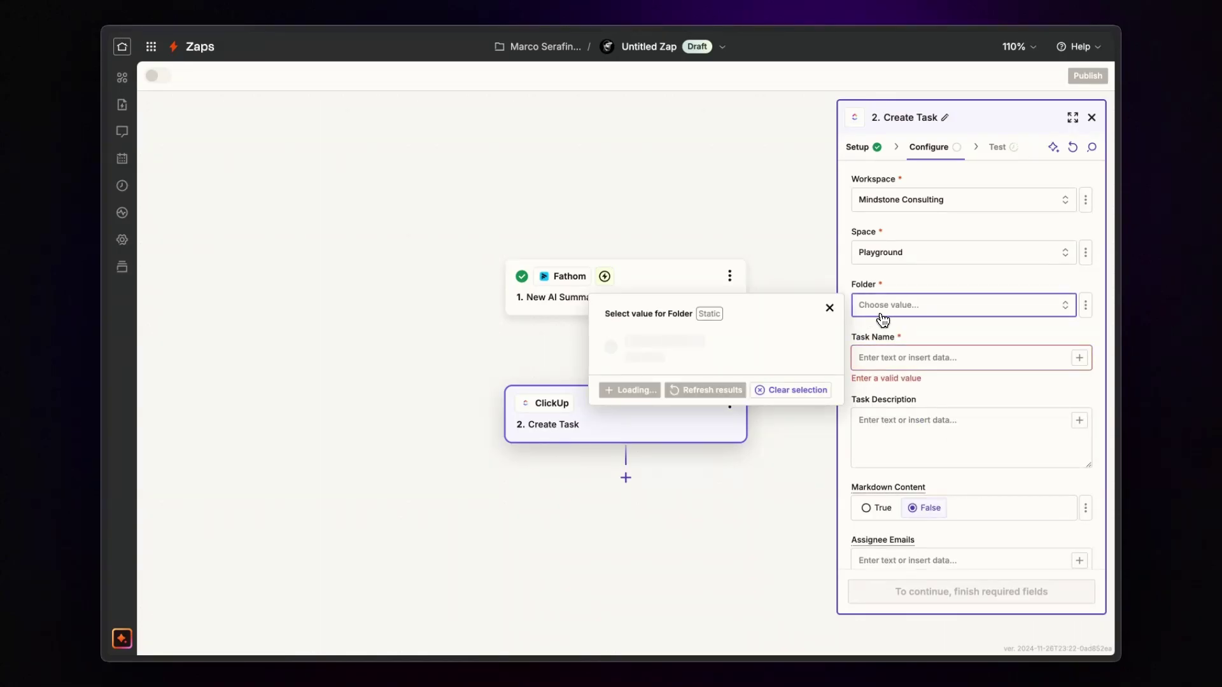
click(650, 352)
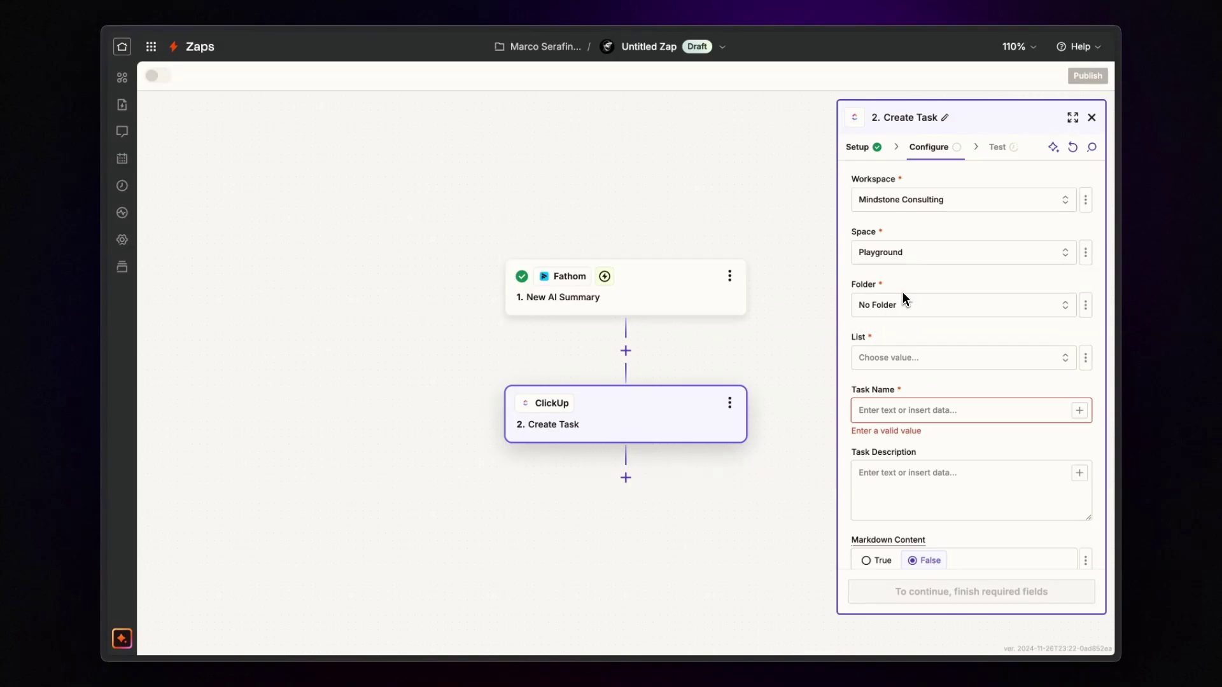
click(884, 366)
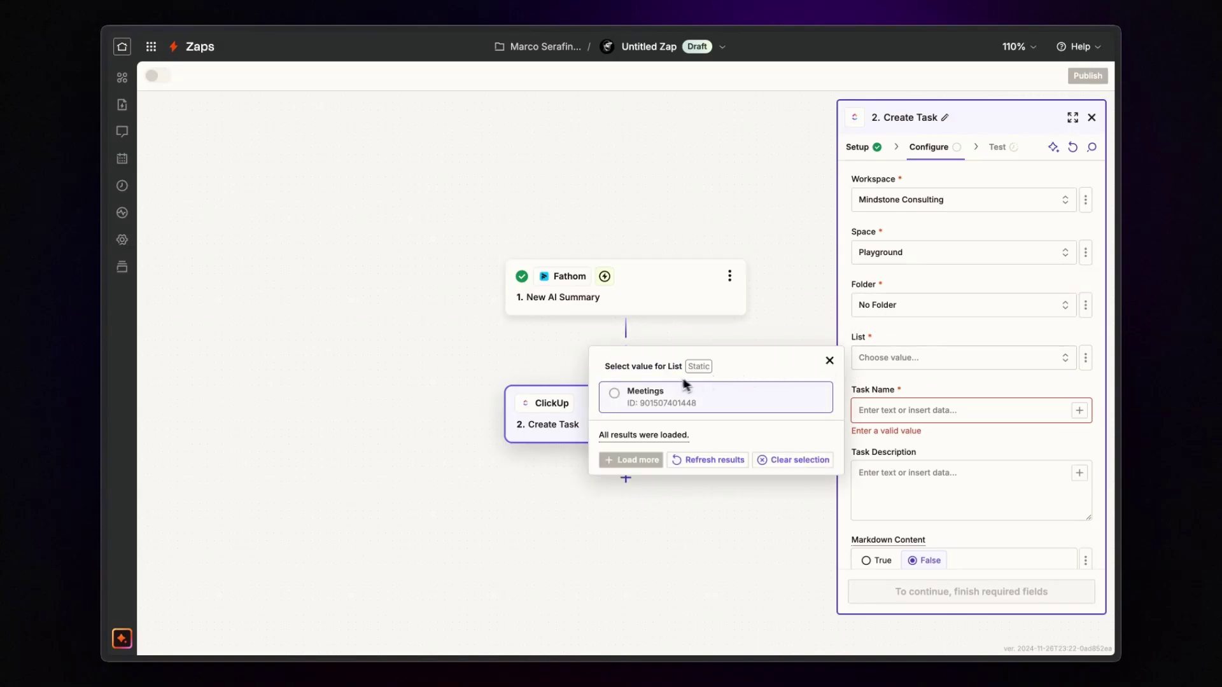
click(668, 392)
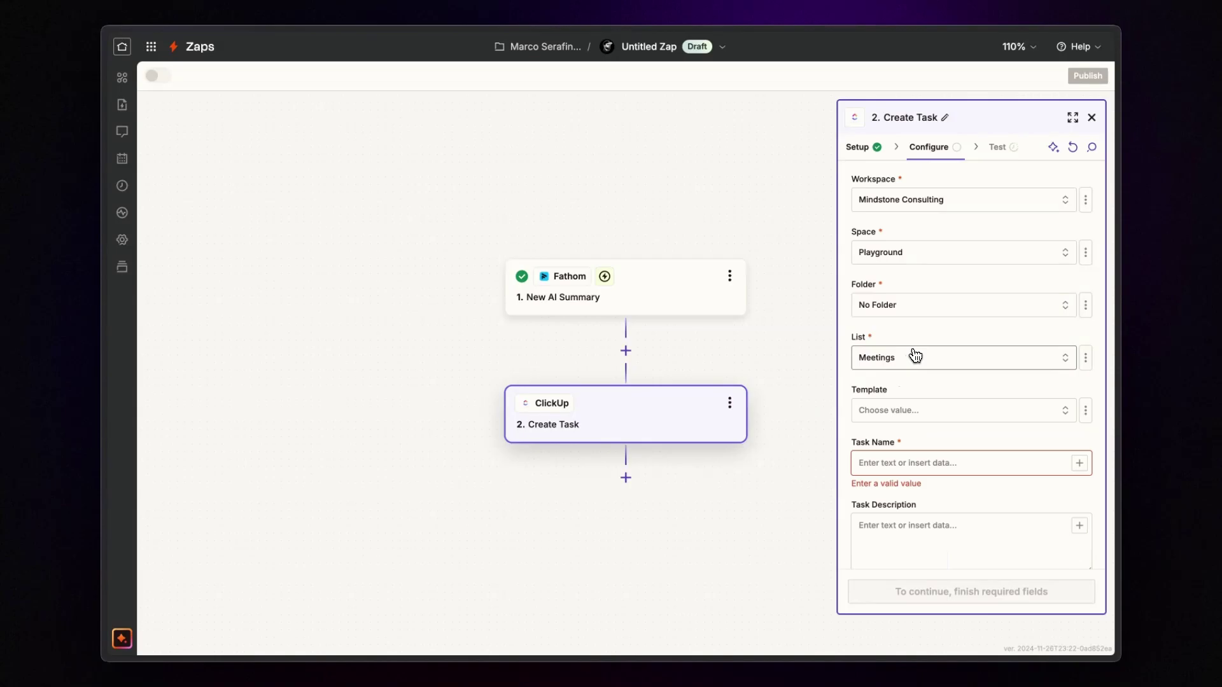
scroll(913, 355, down, 2)
scroll(913, 354, down, 1)
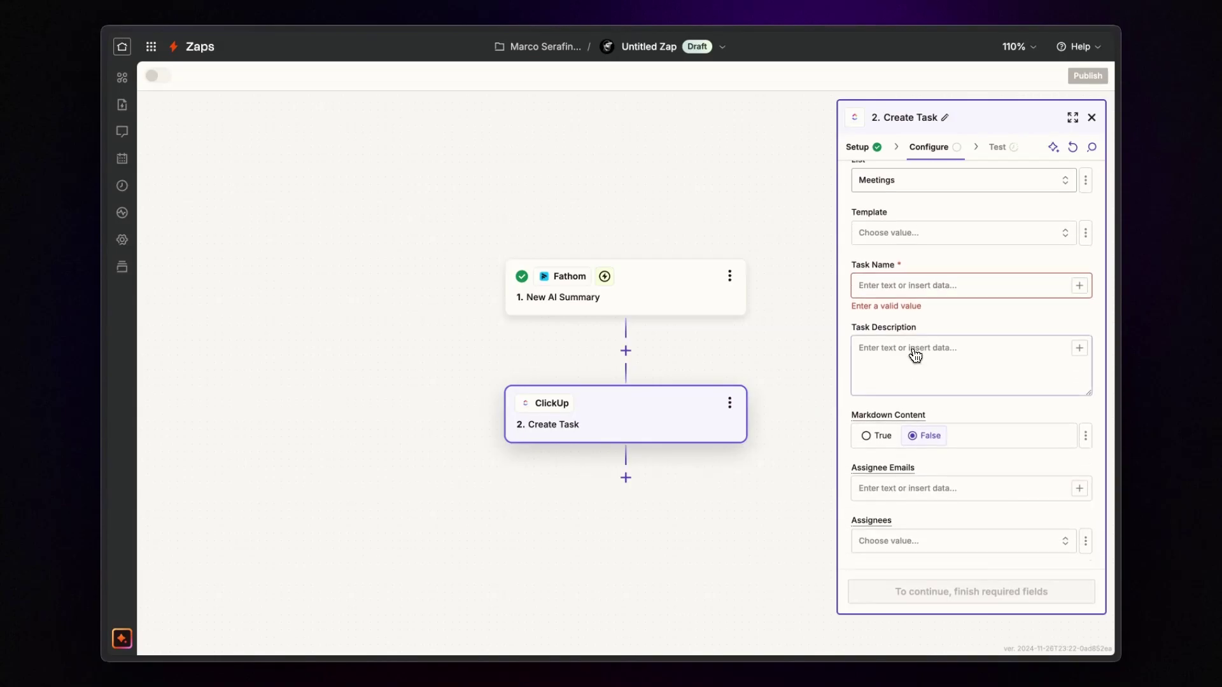
Map Fathom's Meeting Title from the New AI Summary data into the Task Name field.
click(913, 287)
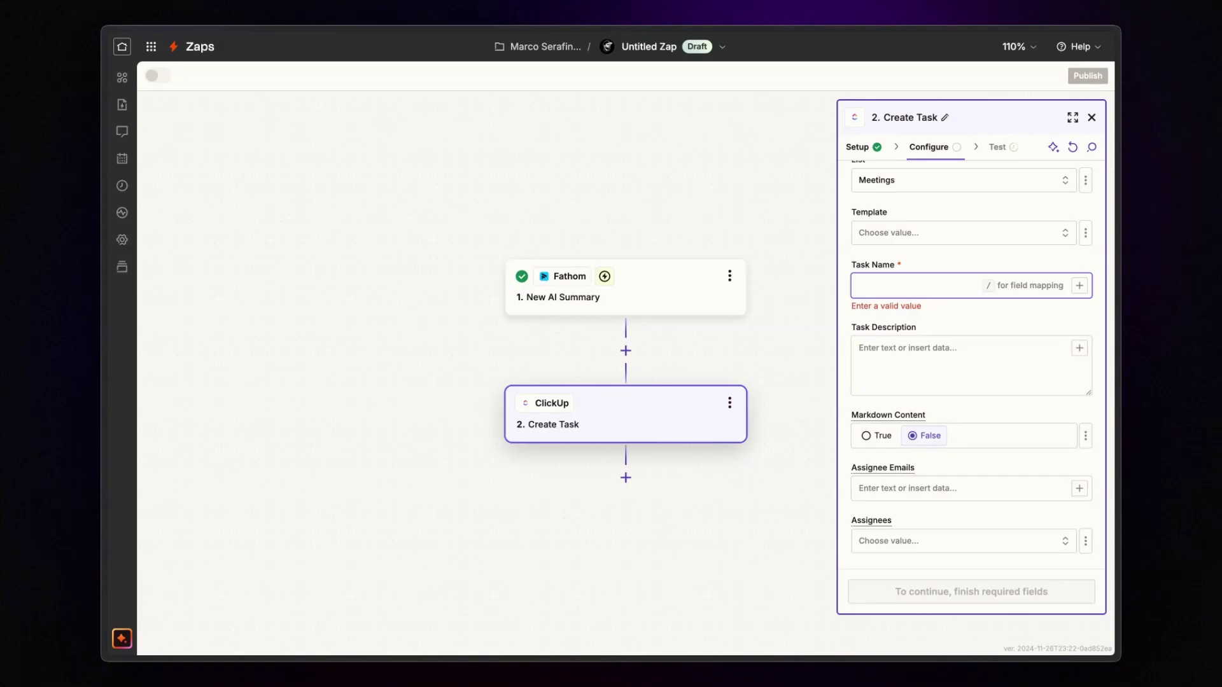
text(/)
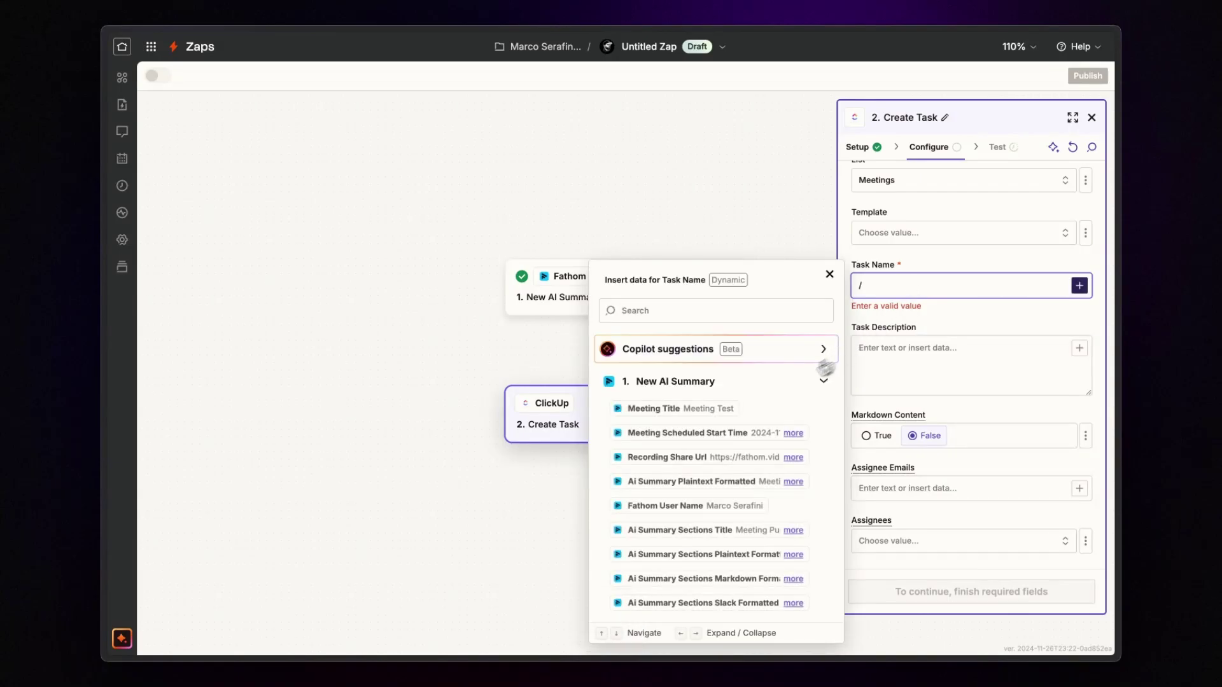
scroll(736, 410, down, 1)
scroll(736, 410, down, 2)
scroll(737, 411, down, 2)
key(Down)
key(Down)
key(Down)
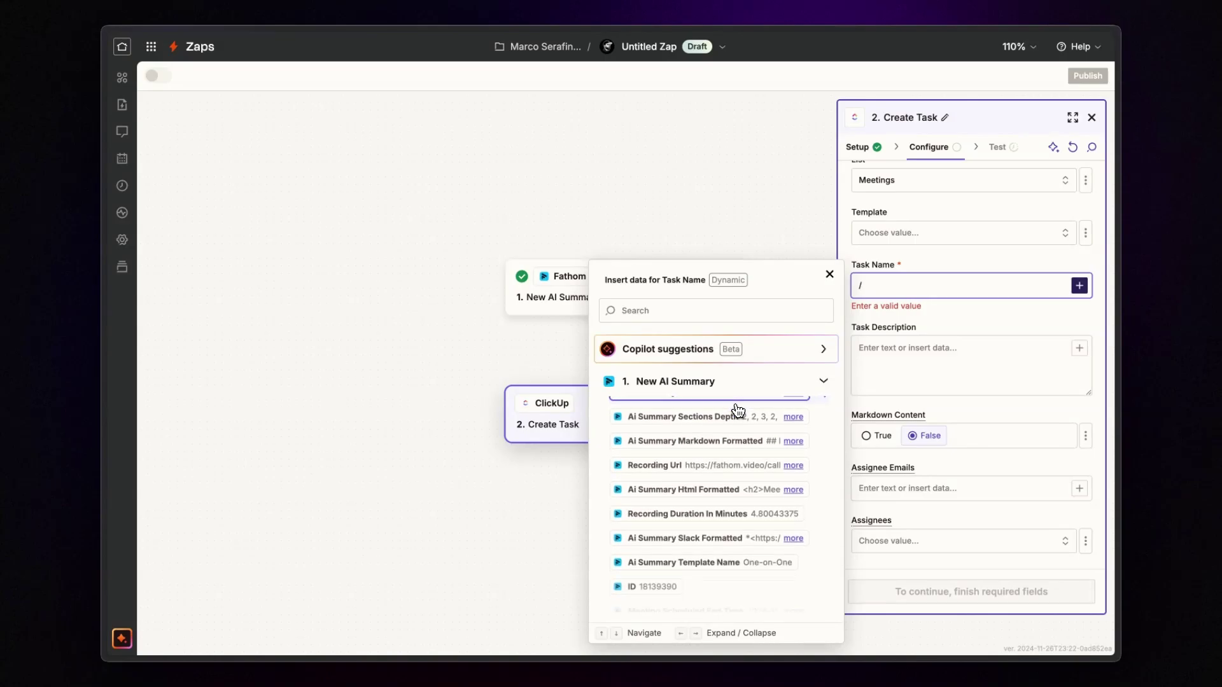
key(Down)
key(Down)
key(Down)
key(Down)
key(Down)
key(Down)
key(Down)
key(Down)
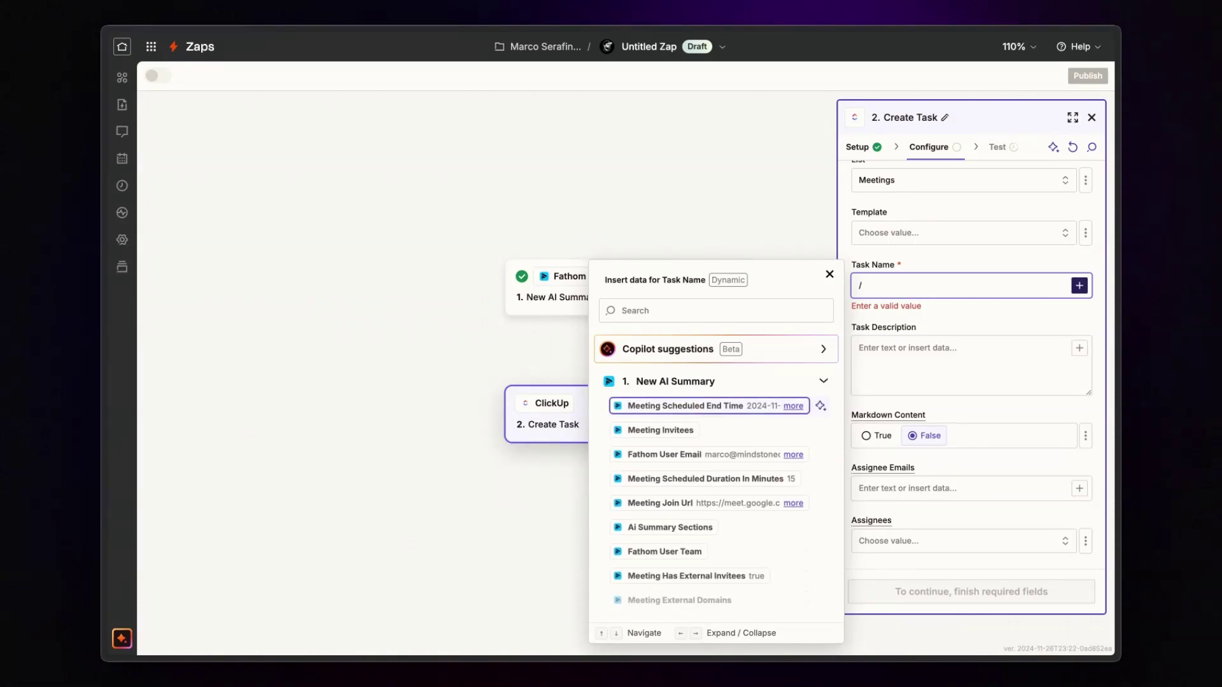
key(Down)
key(Down)
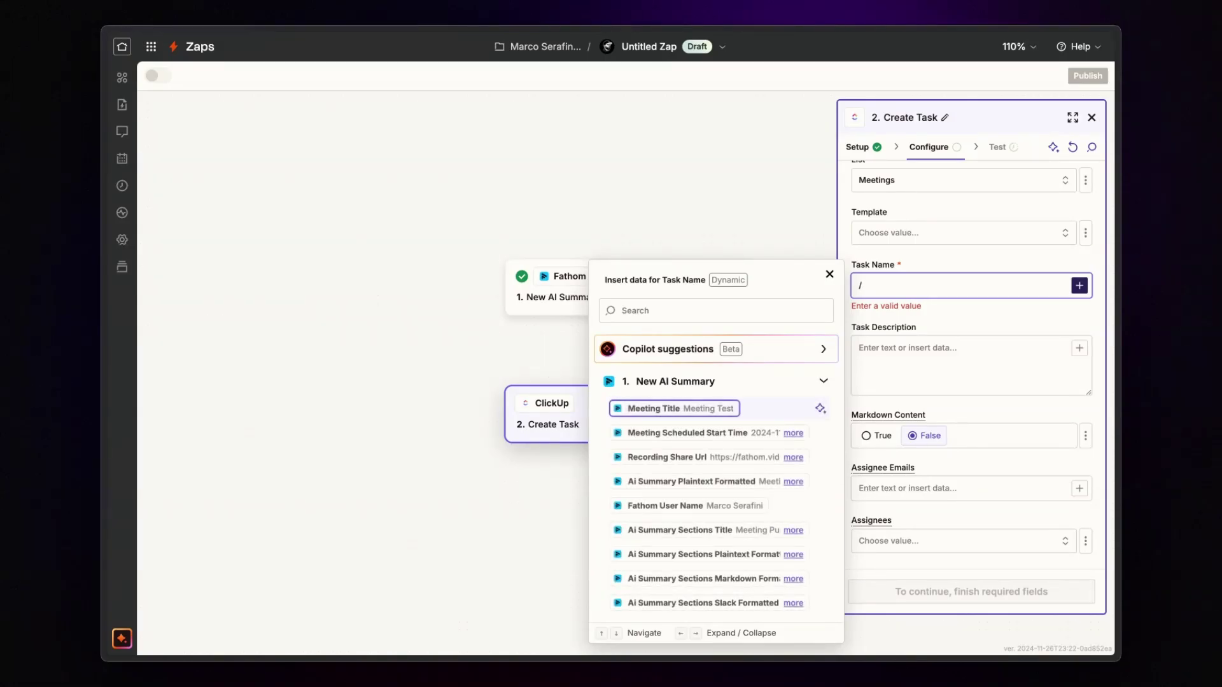
click(713, 408)
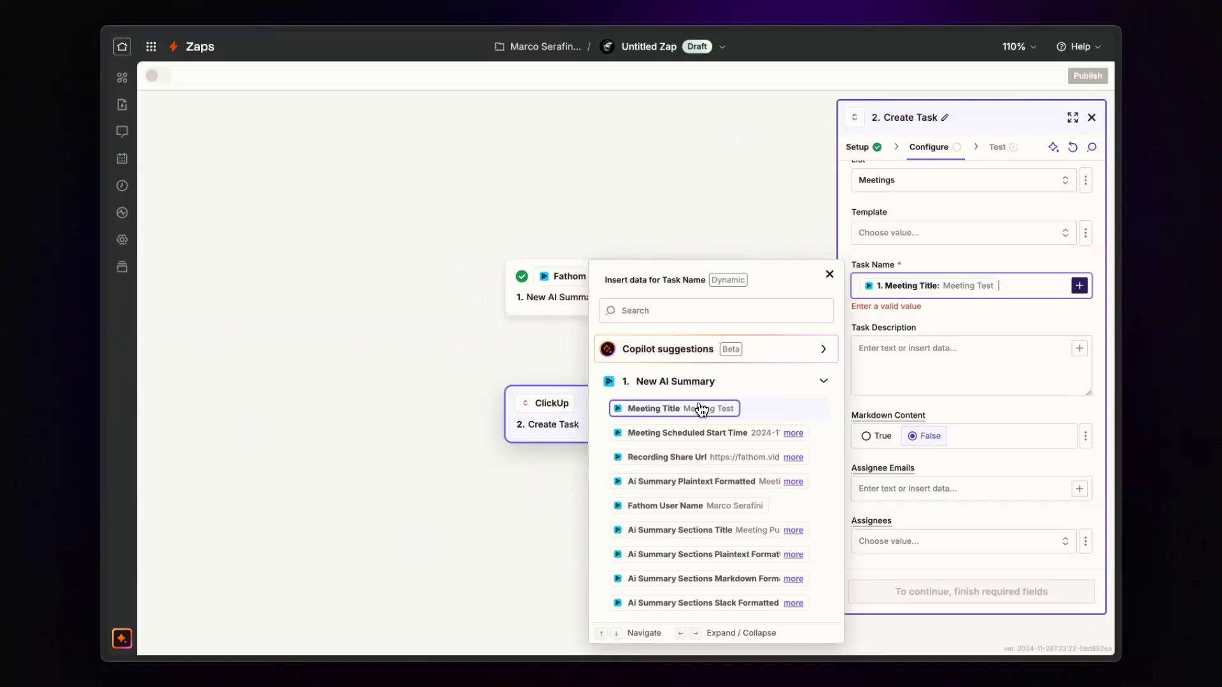
click(946, 321)
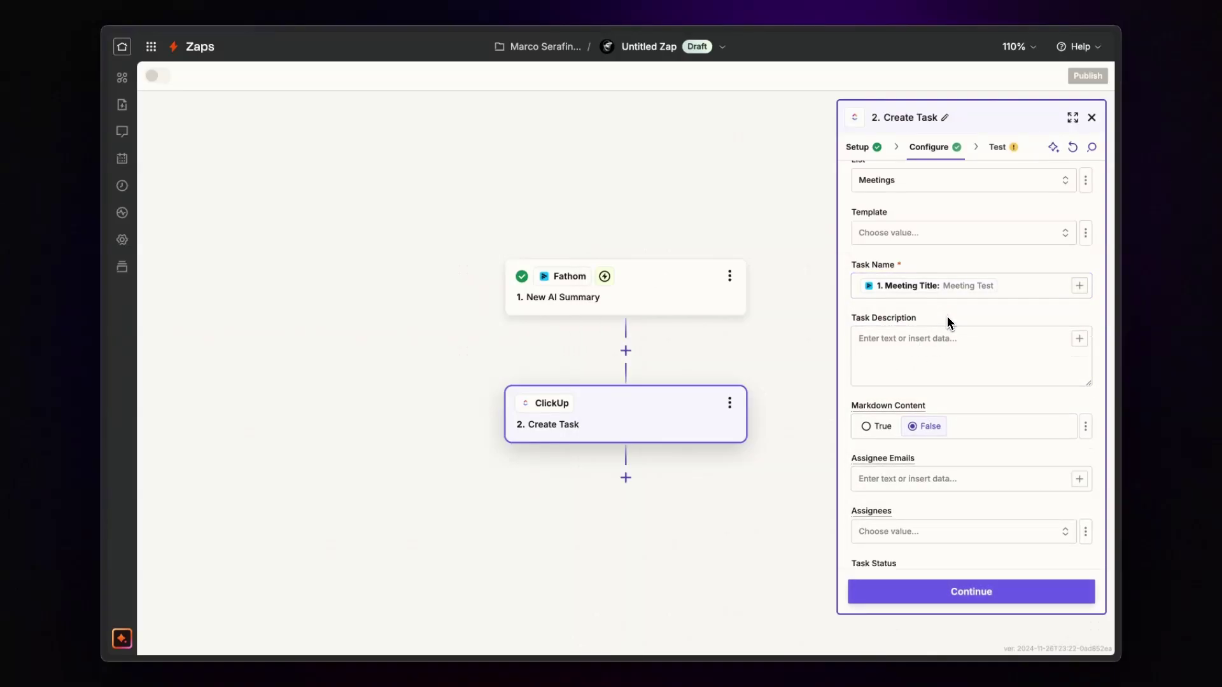
Map Ai Summary Sections Markdown Formatted into Task Description and set Markdown Content to True.
click(926, 337)
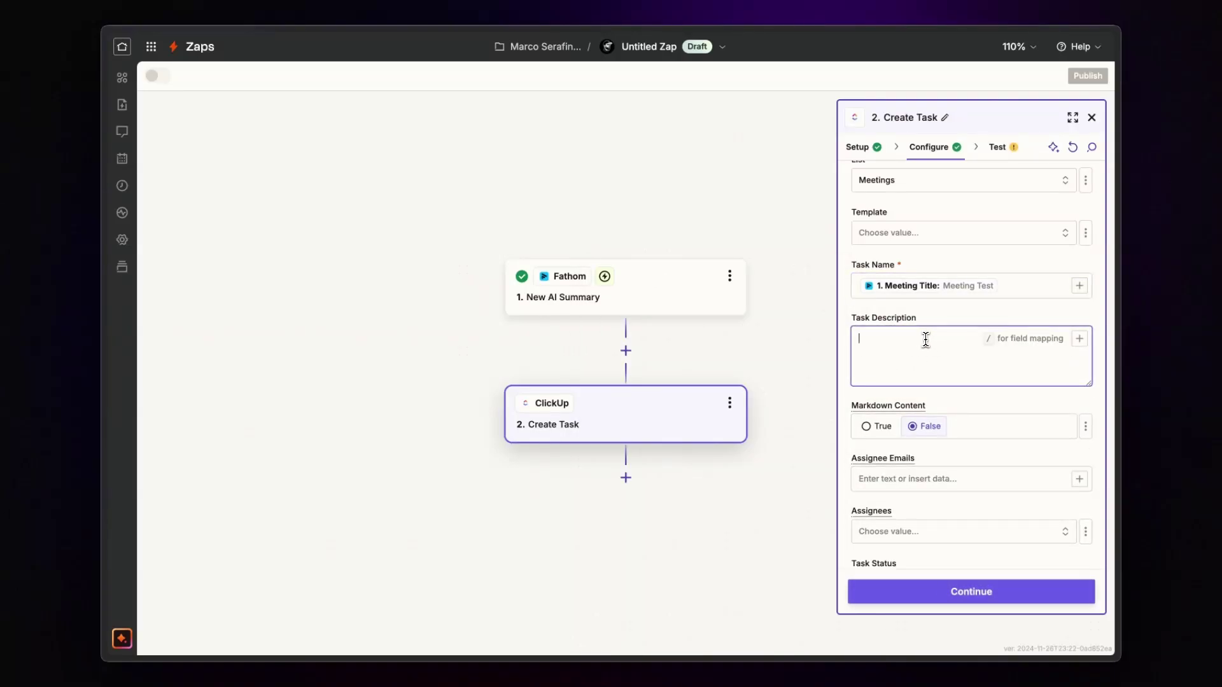
text(/)
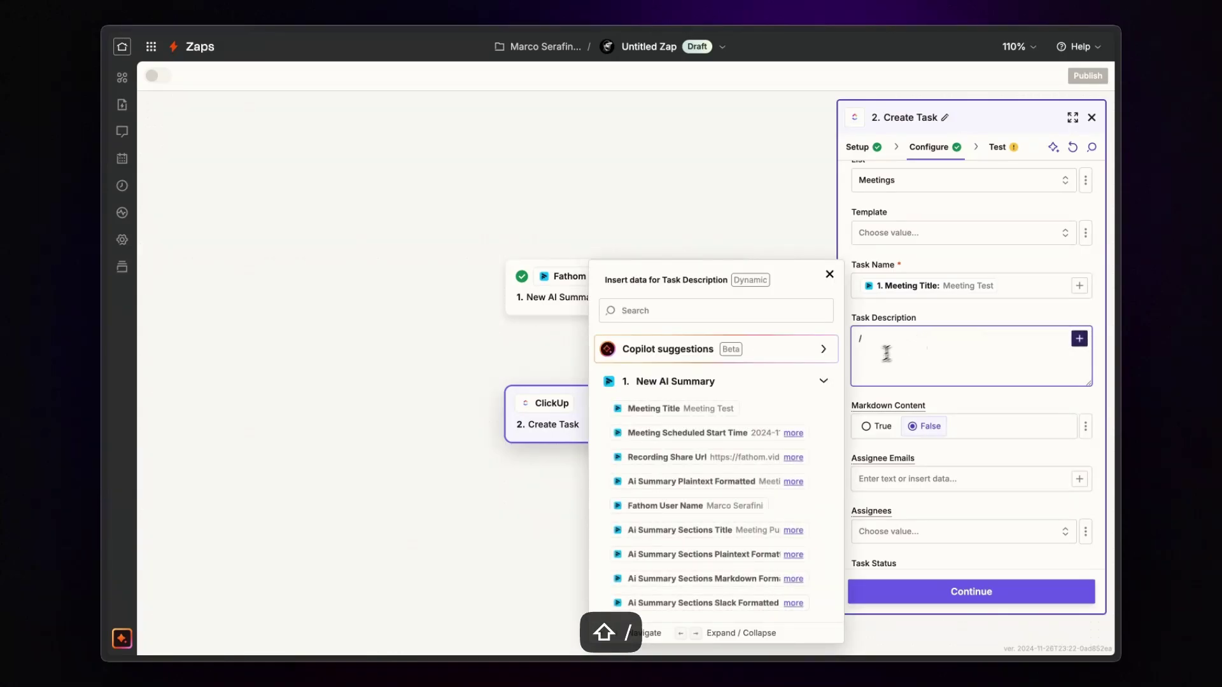
scroll(713, 455, down, 2)
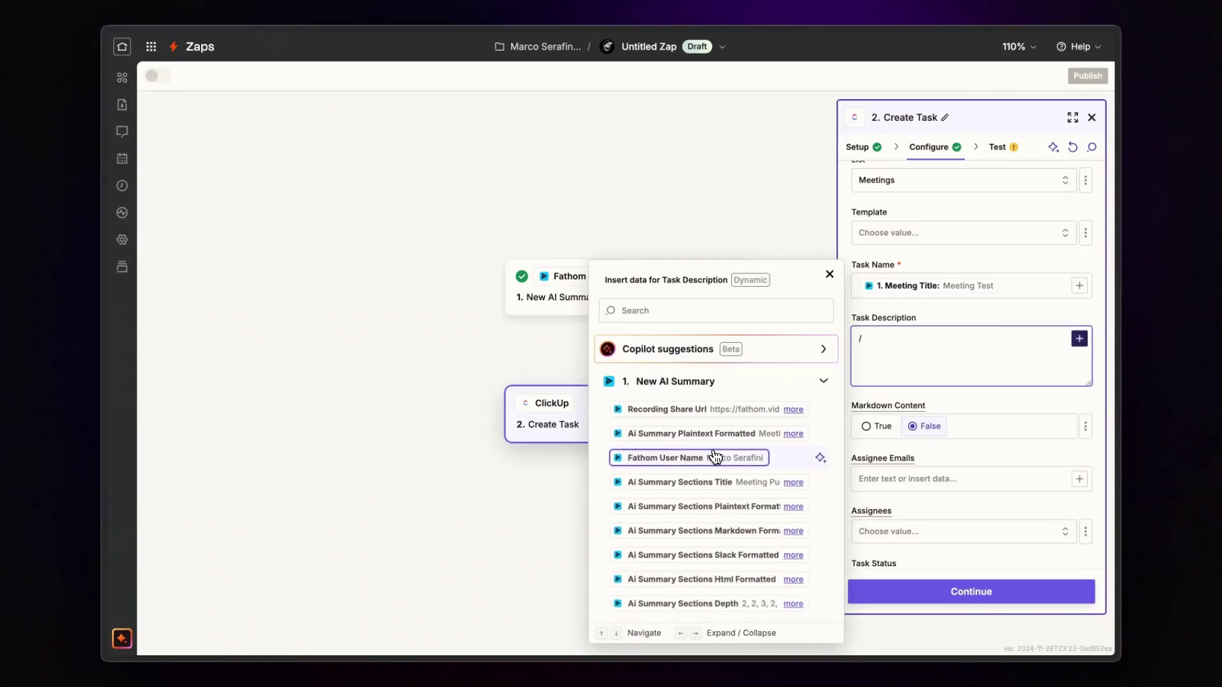
scroll(685, 438, down, 3)
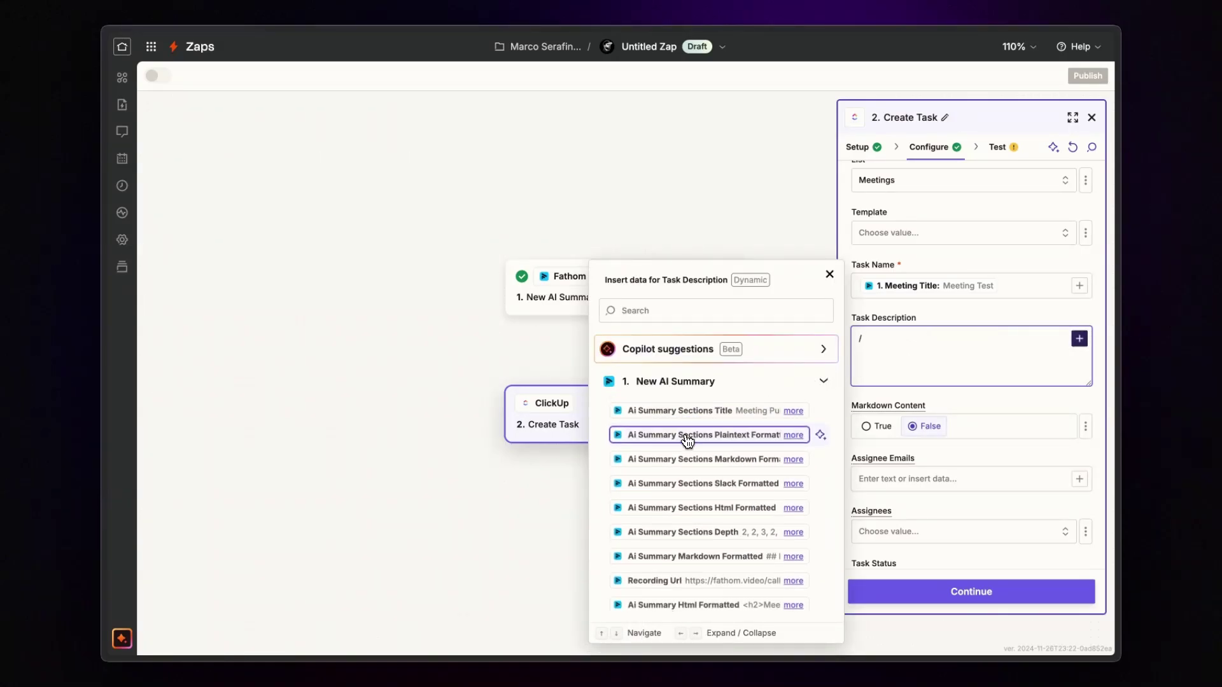
click(687, 455)
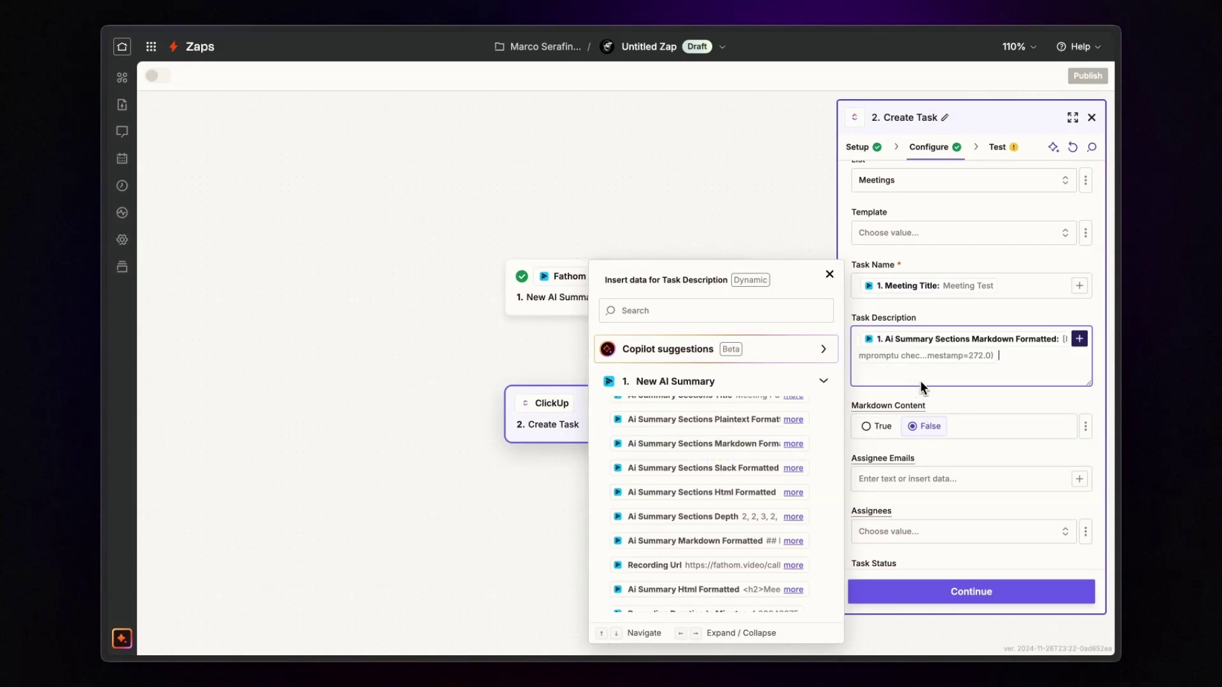
click(941, 399)
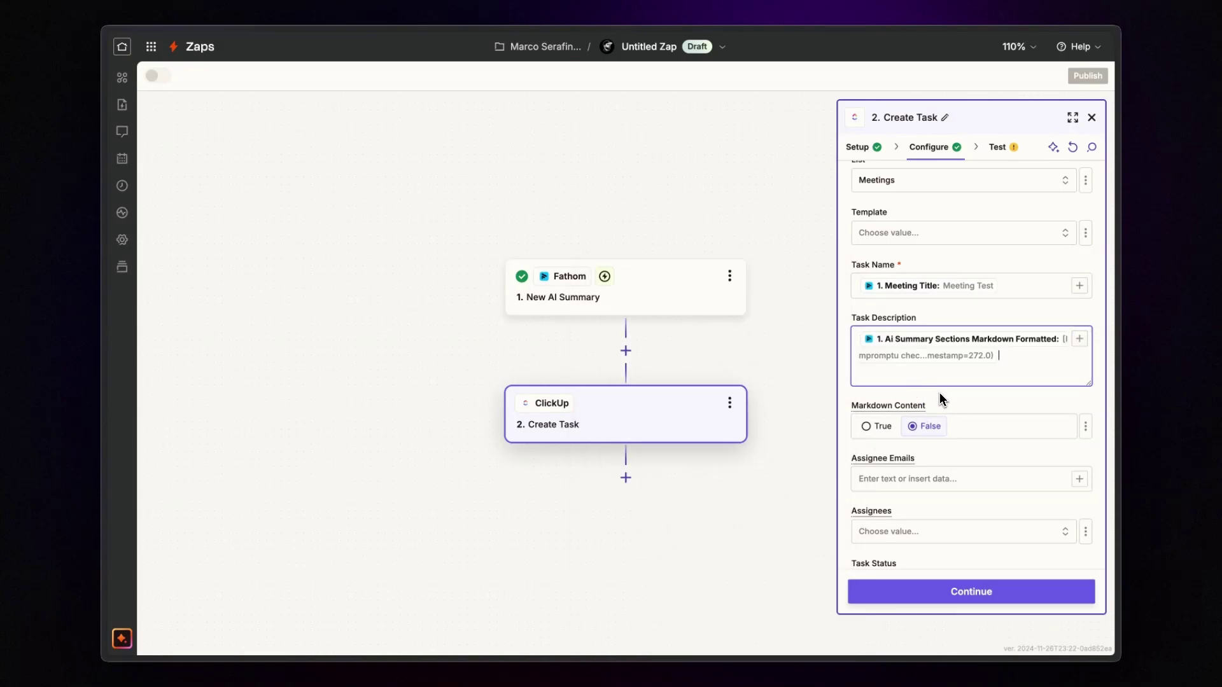
click(883, 430)
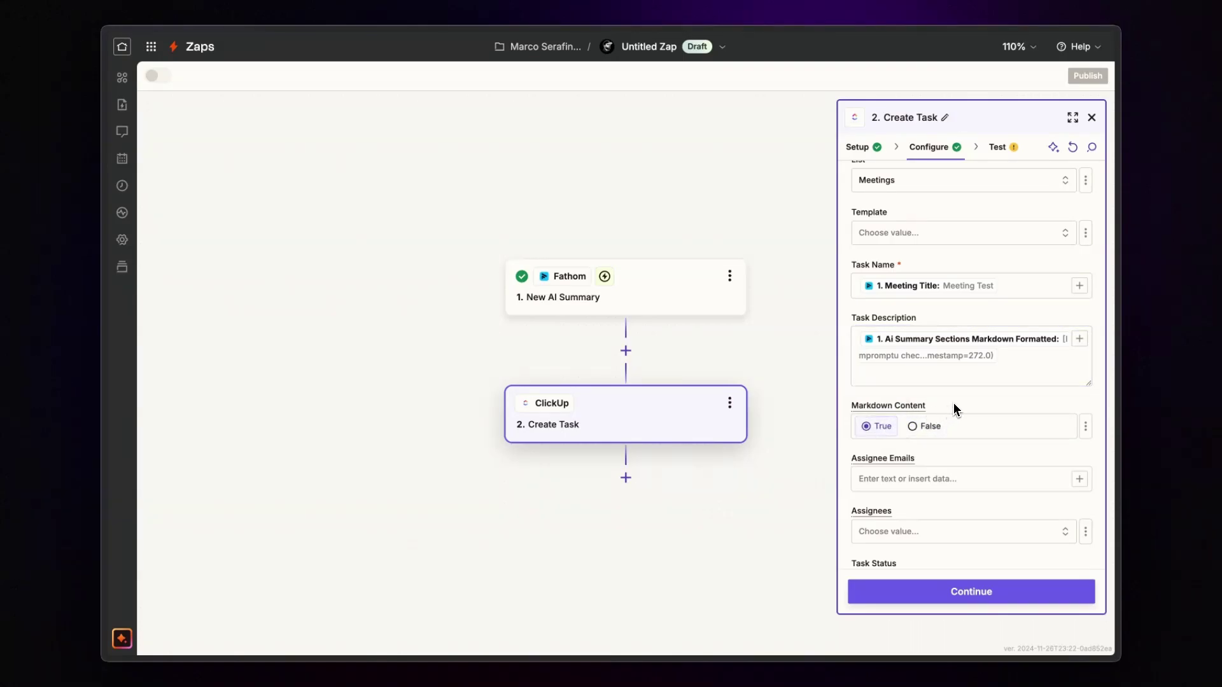
scroll(952, 408, down, 1)
scroll(953, 408, down, 2)
scroll(953, 410, down, 1)
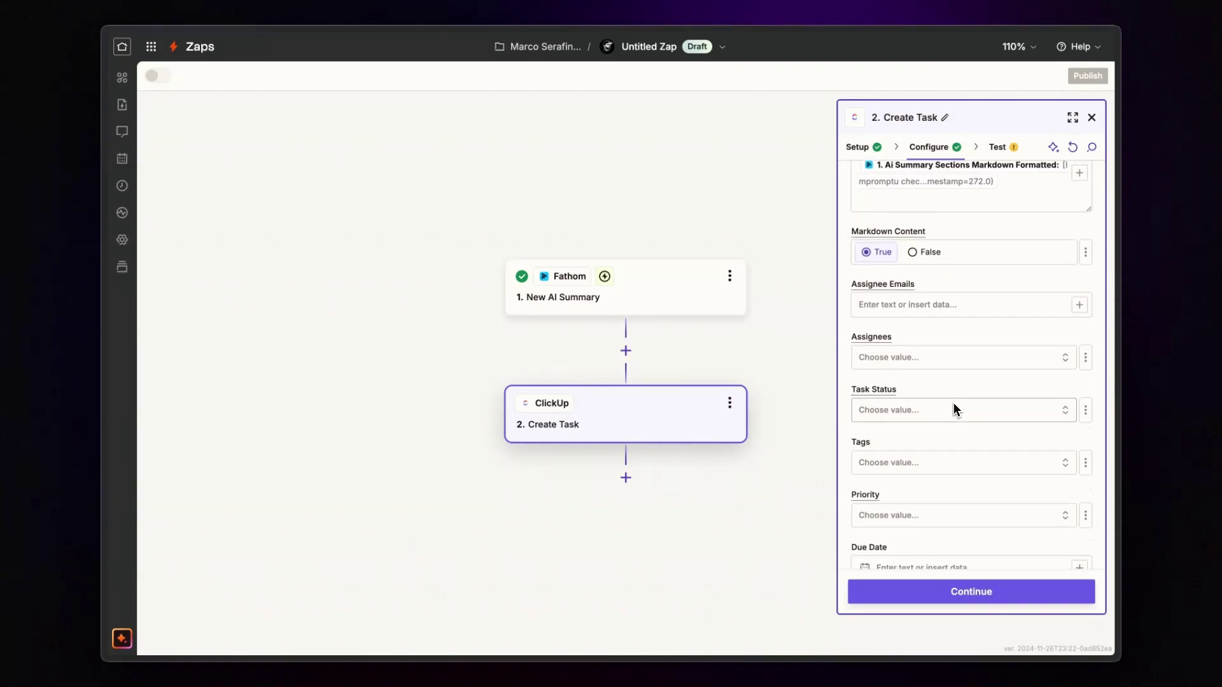
scroll(953, 409, down, 3)
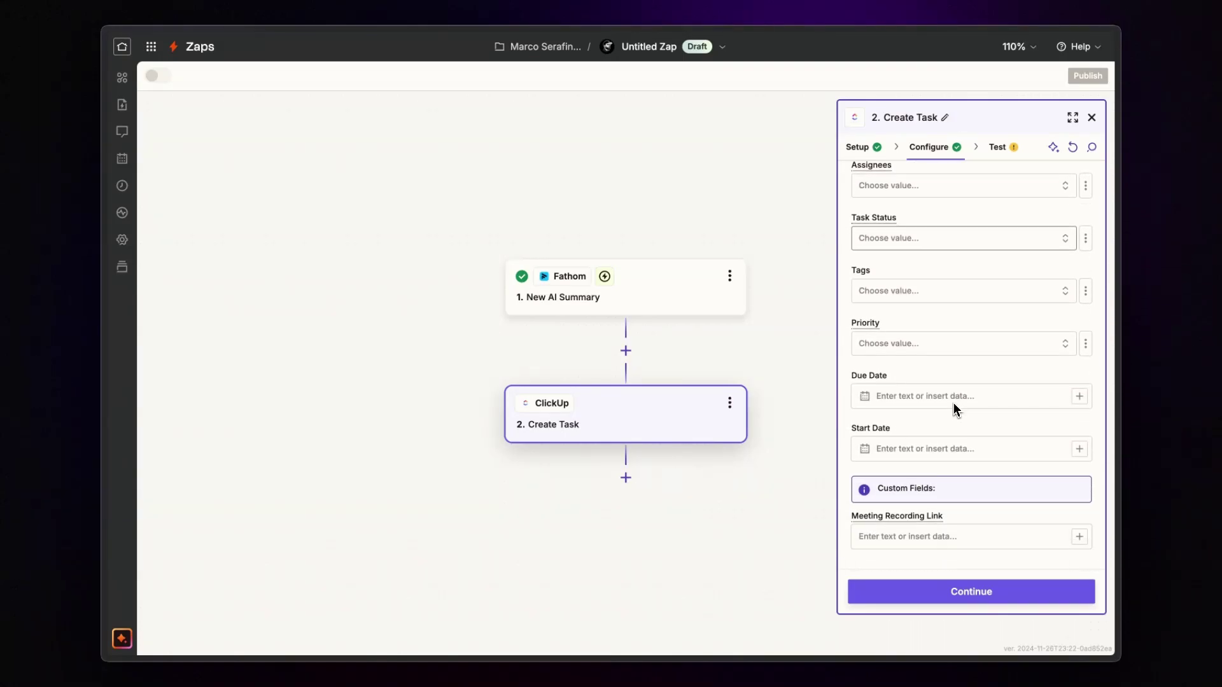
Map Meeting Scheduled Start Time to Start Date and Meeting Scheduled End Time to Due Date.
click(924, 446)
text(/)
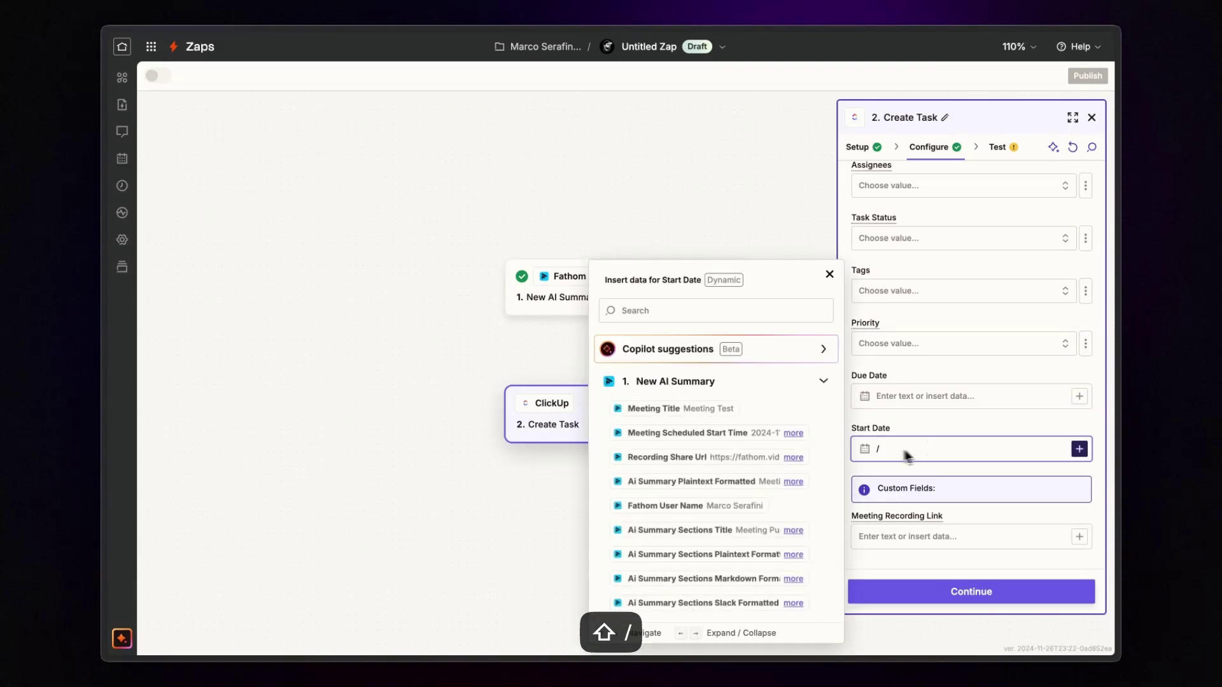
click(737, 434)
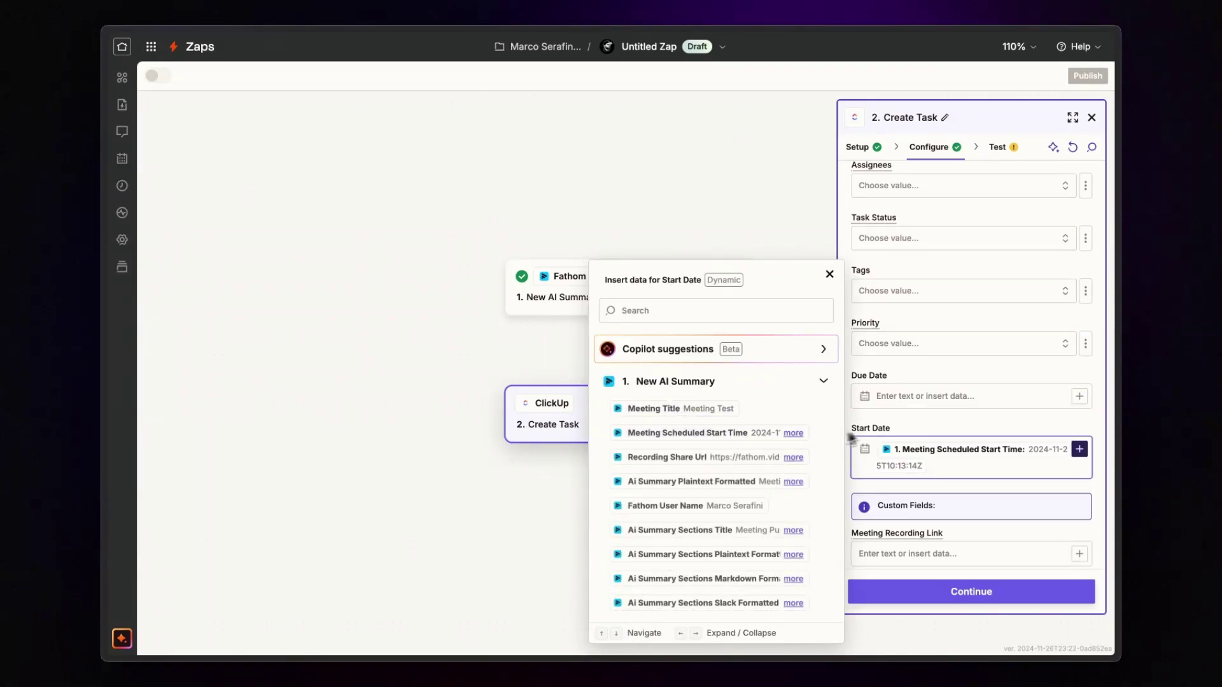
click(912, 401)
text(/)
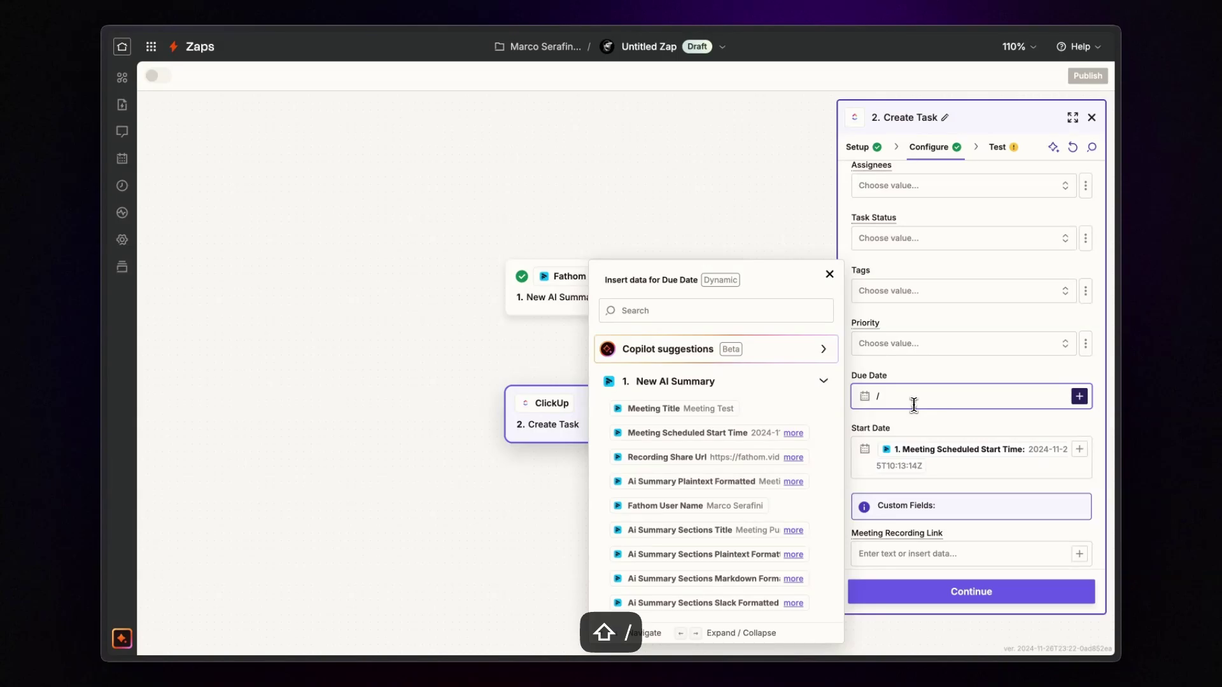
scroll(731, 480, down, 2)
scroll(720, 483, down, 2)
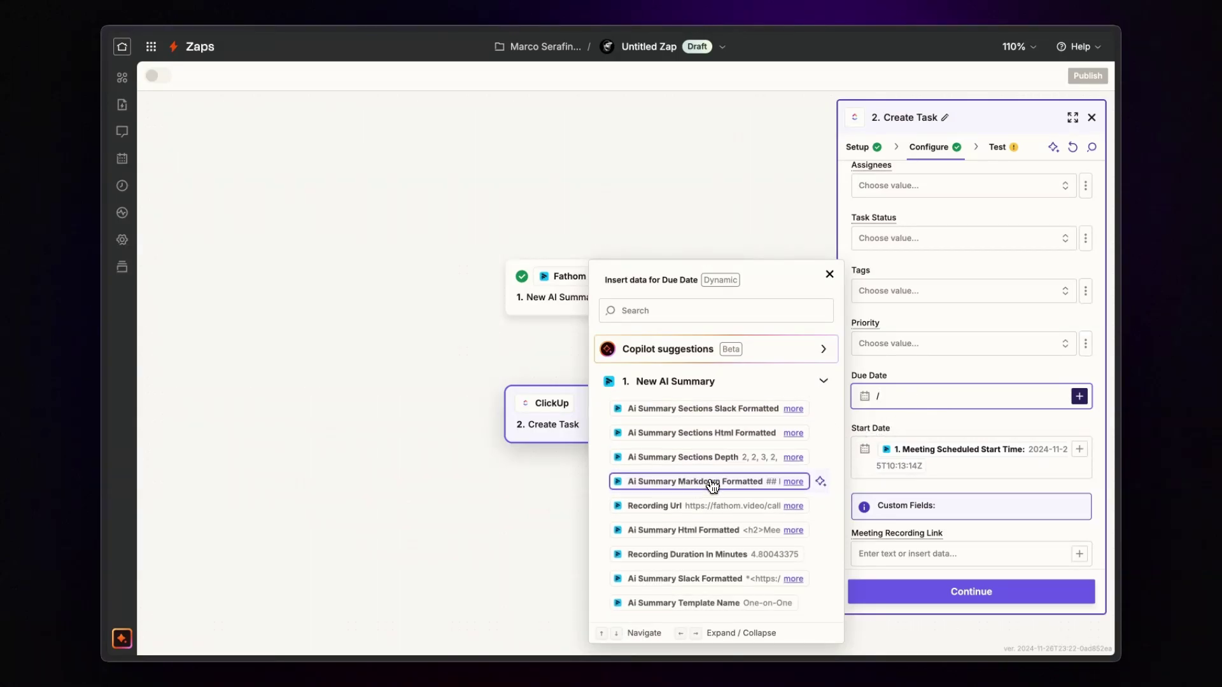
scroll(711, 487, down, 2)
scroll(711, 487, down, 1)
scroll(714, 486, down, 1)
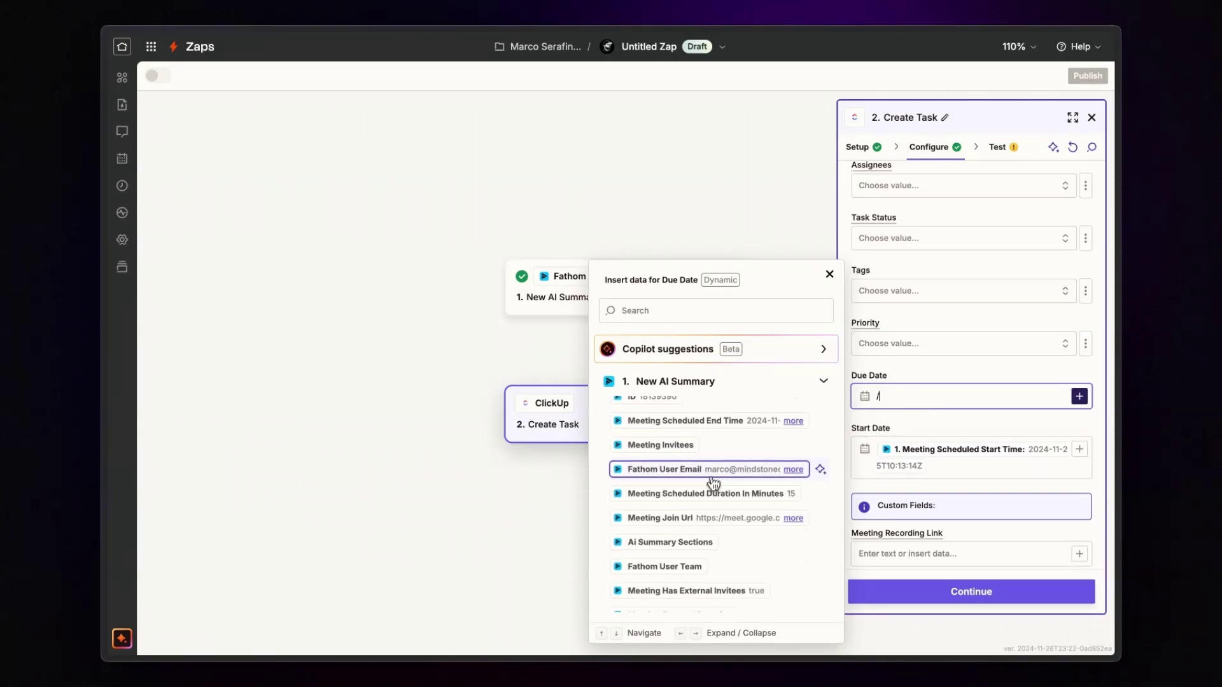
click(725, 427)
click(898, 447)
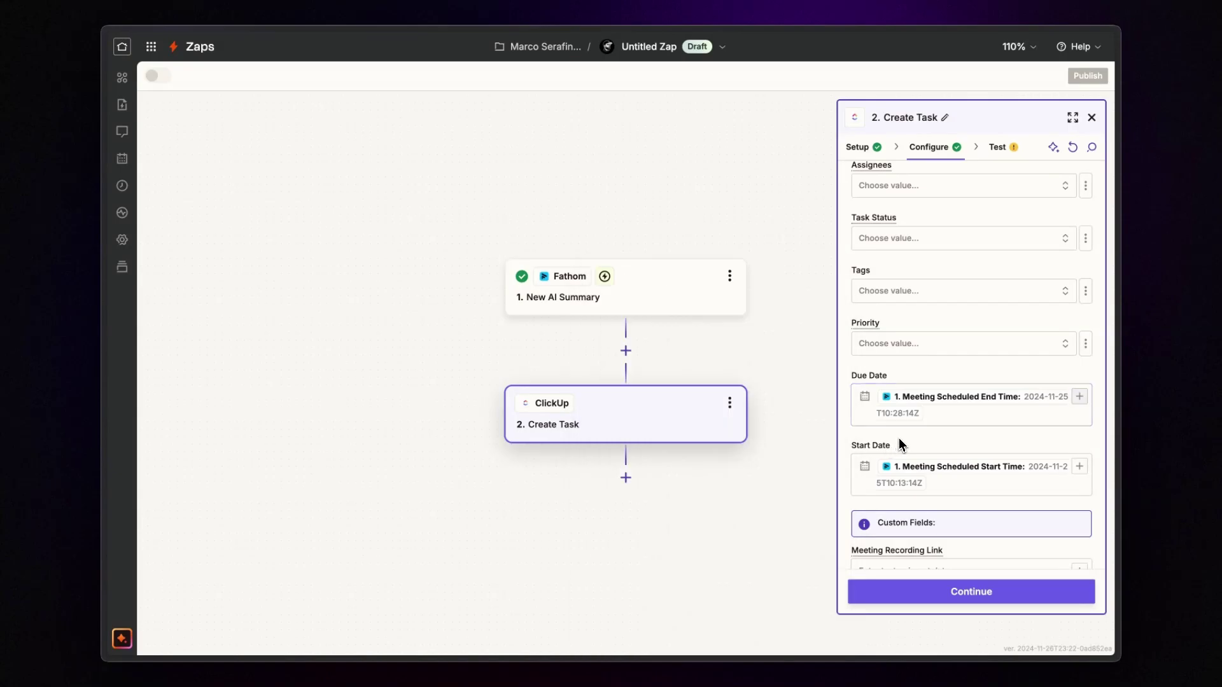
scroll(900, 447, down, 1)
Map Fathom's Recording Share Url into the Meeting Recording Link field.
click(894, 537)
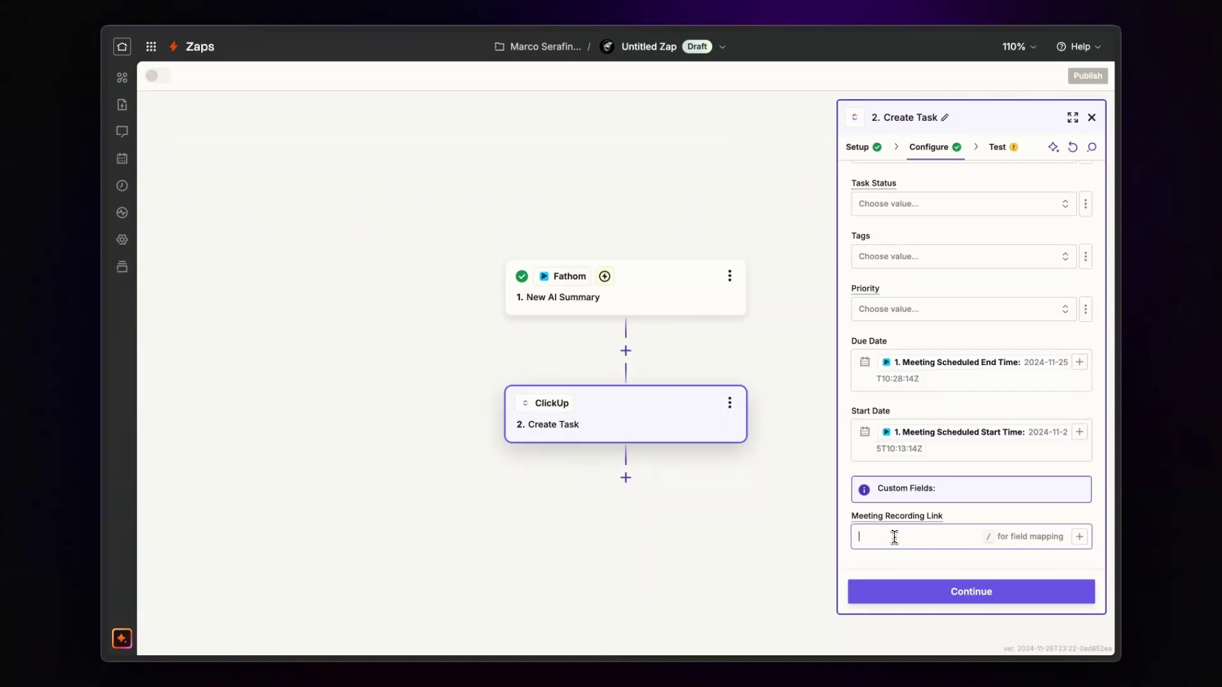
text(/)
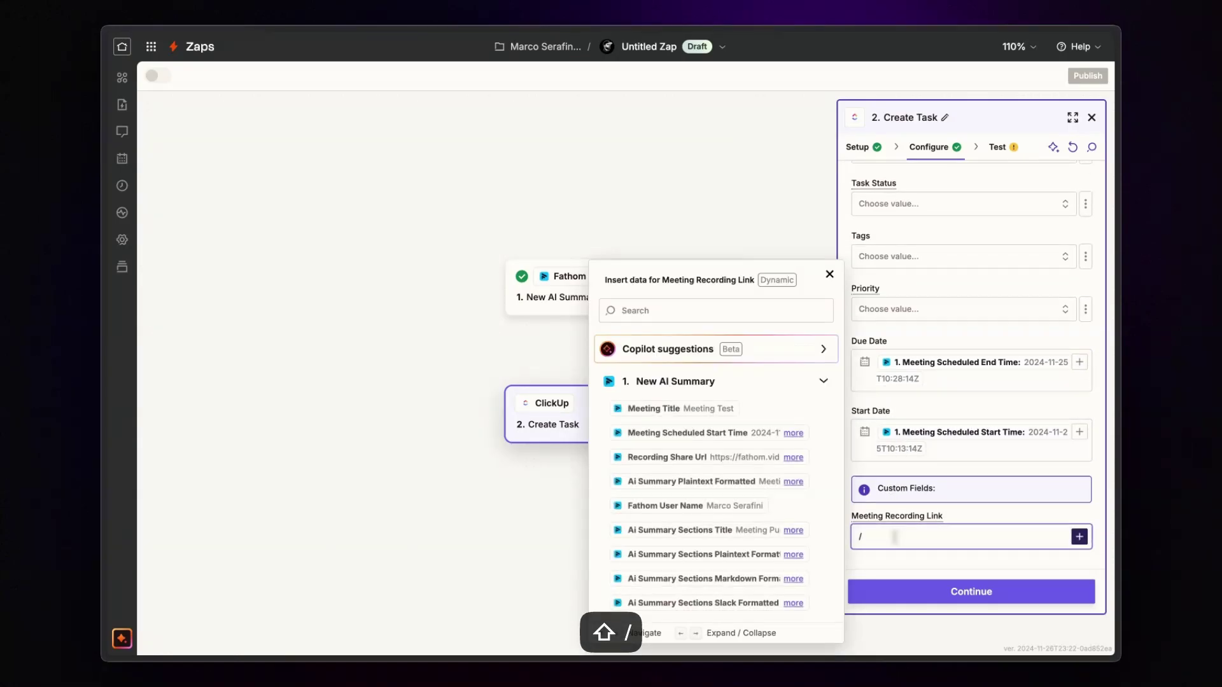
click(744, 462)
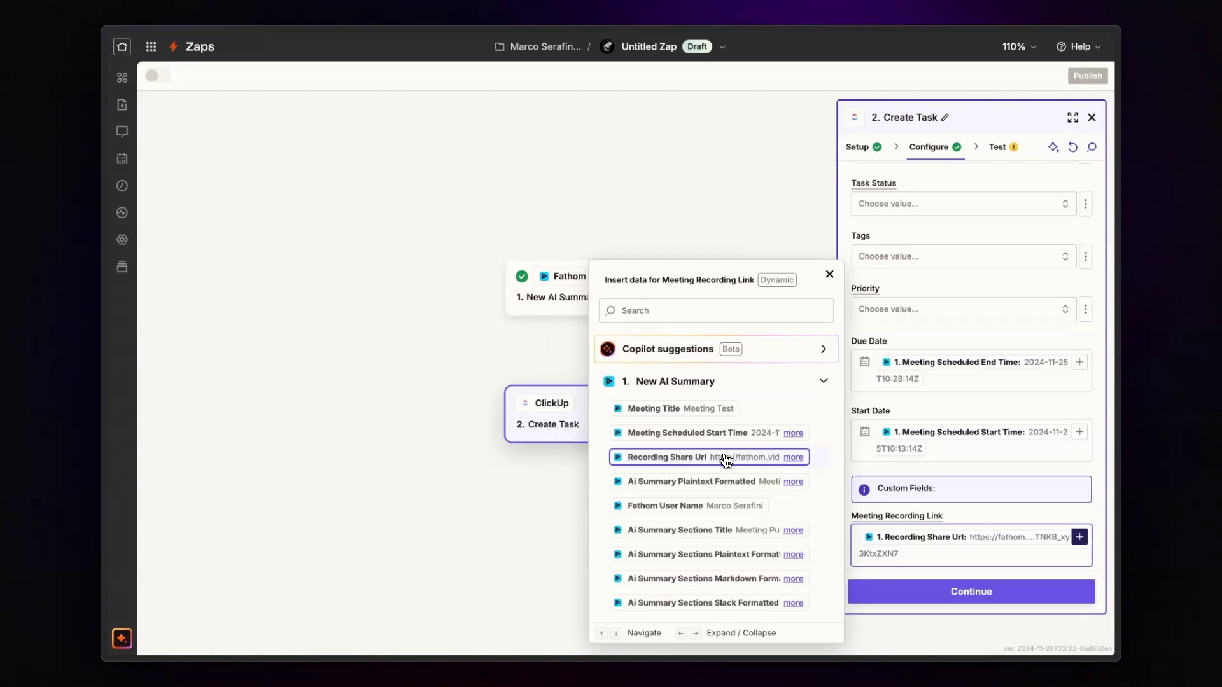
click(950, 518)
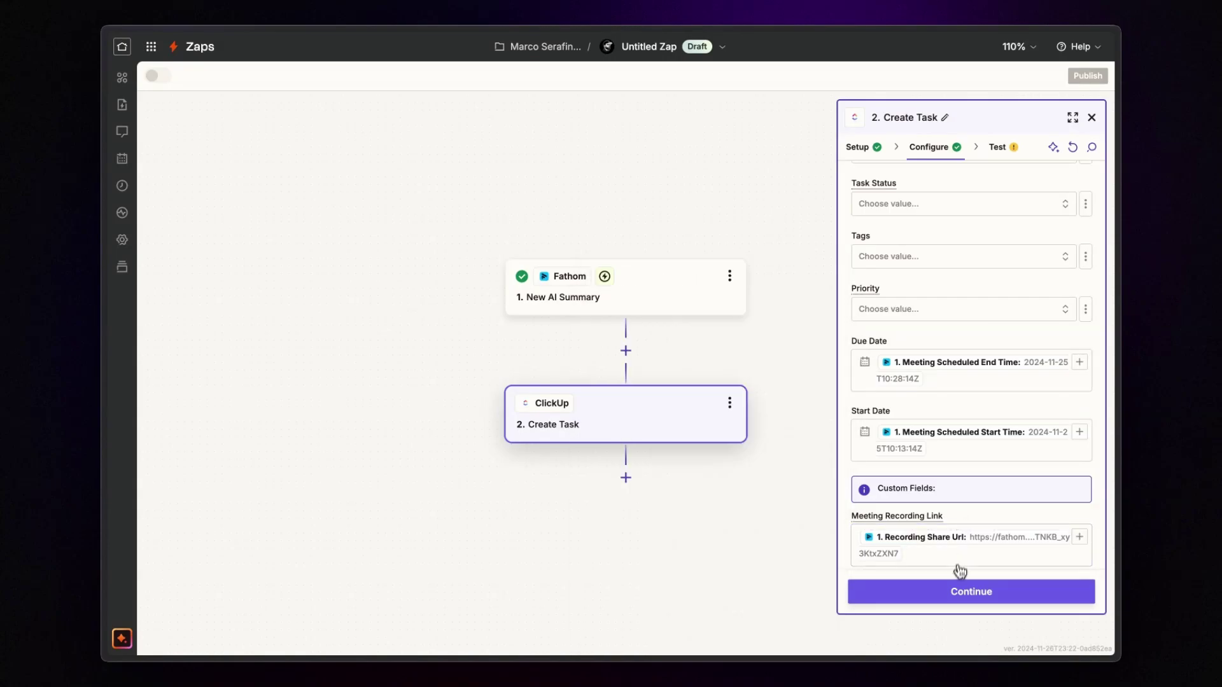
Run the ClickUp step test, sending the Meeting Test task, then switch over to ClickUp.
click(957, 589)
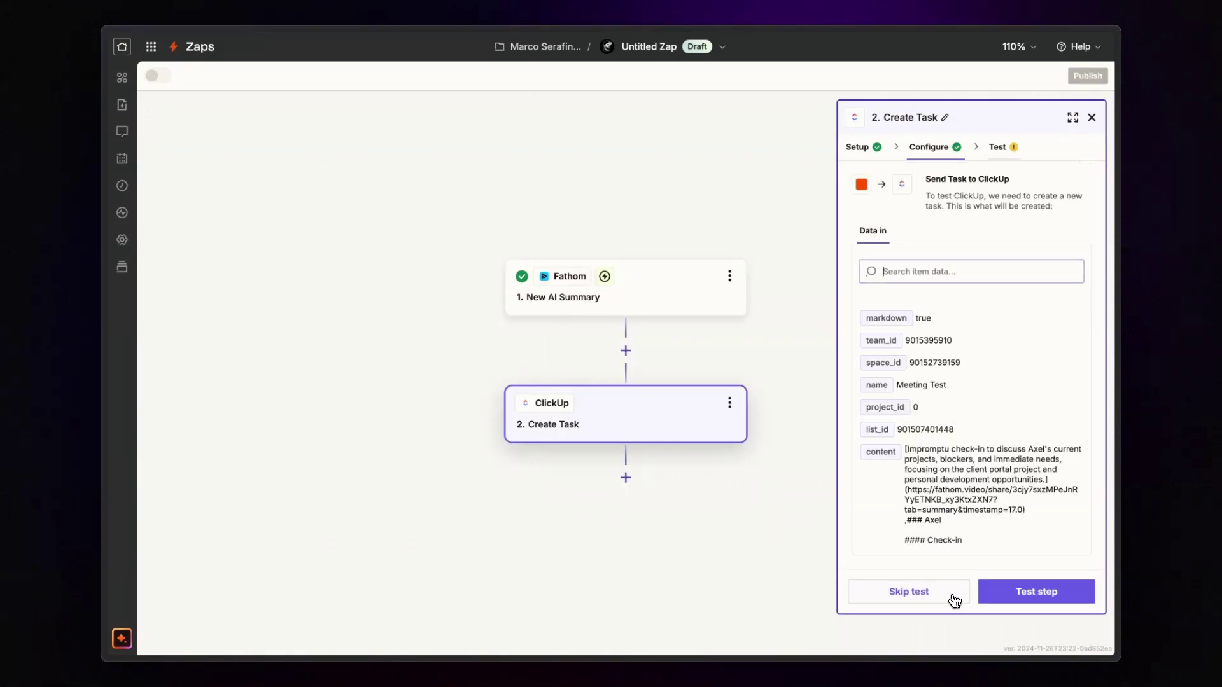
click(1014, 594)
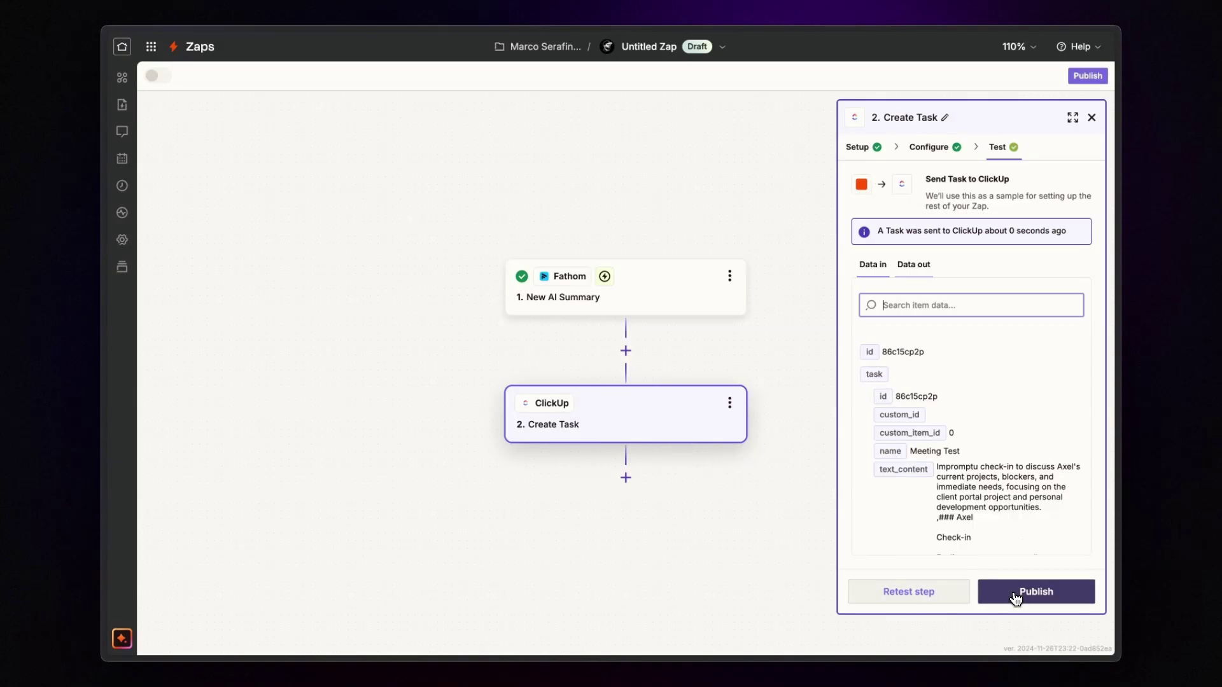
key(alt+c)
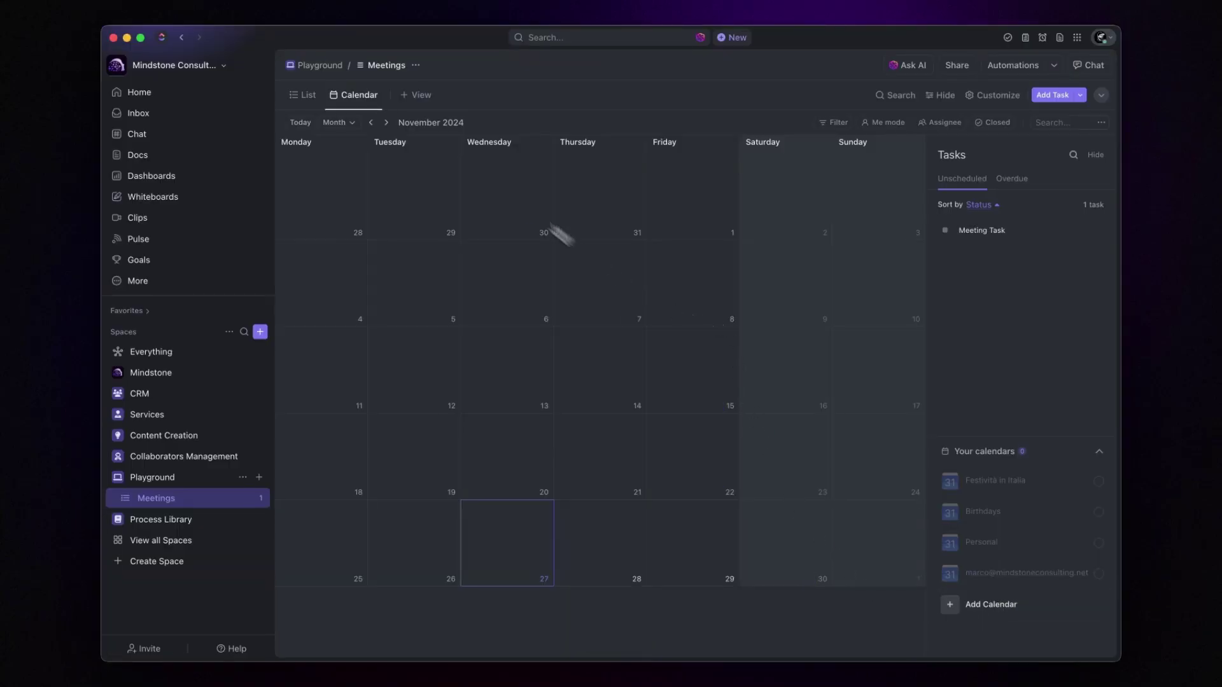
Locate the Meeting Test task on 25 November and expand its Fathom summary description and recording link.
click(306, 99)
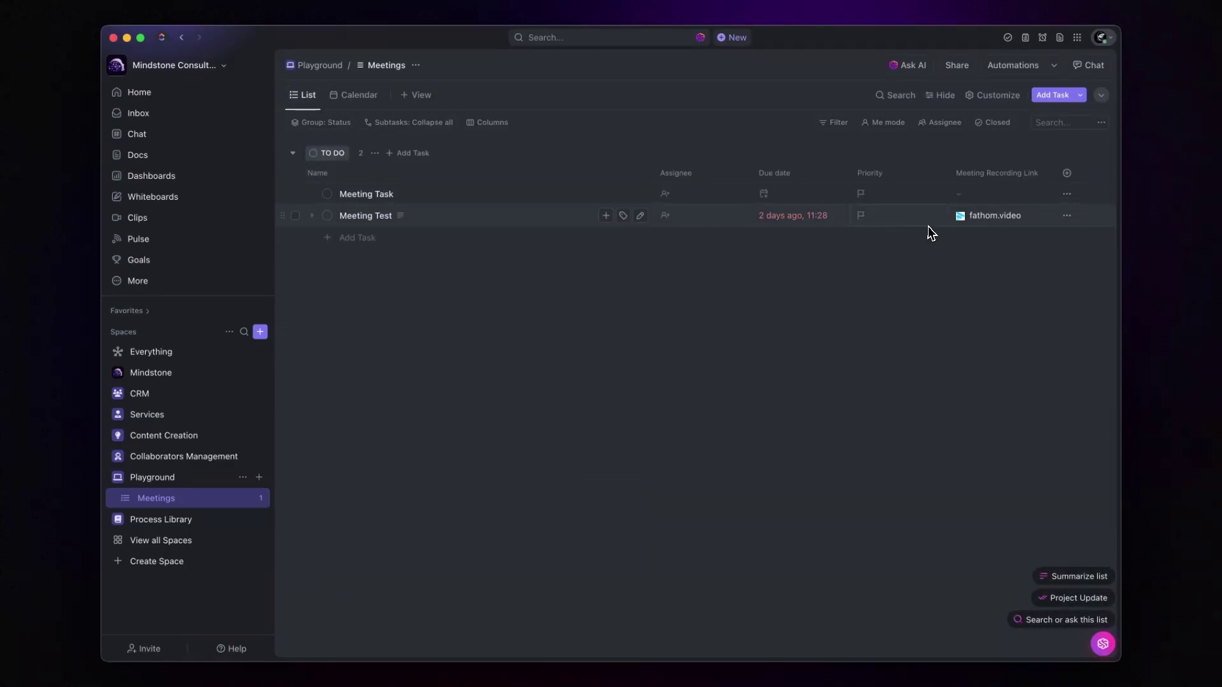
click(362, 95)
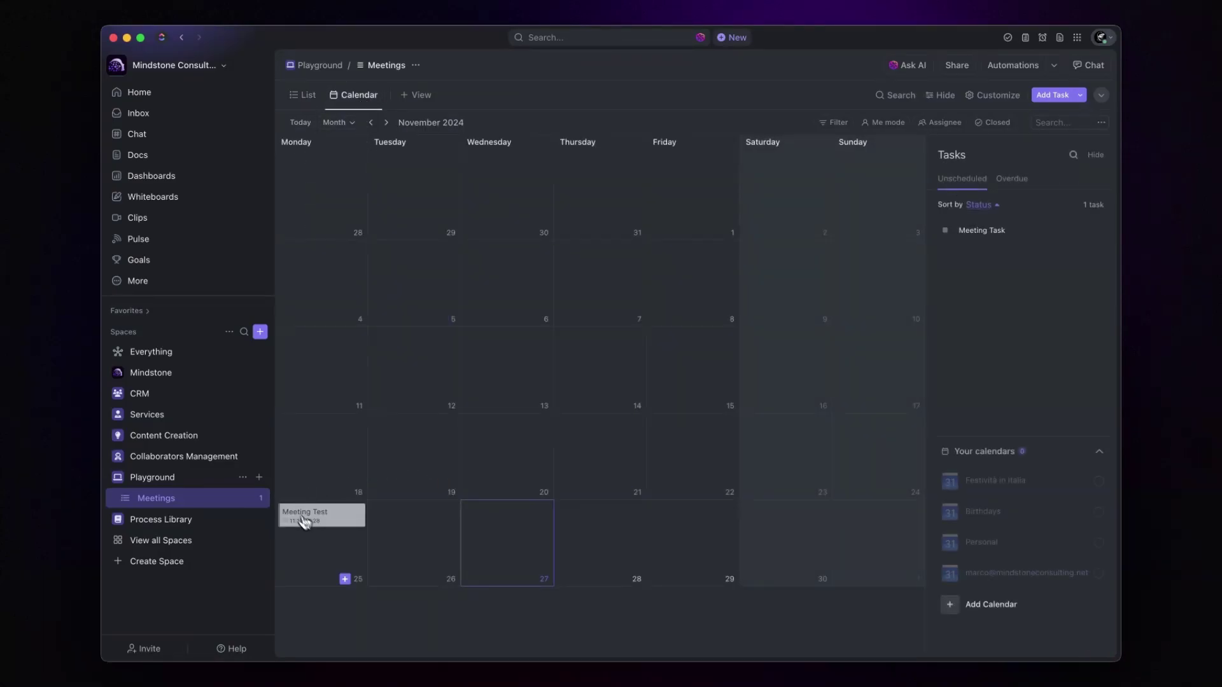
click(305, 517)
scroll(537, 354, down, 3)
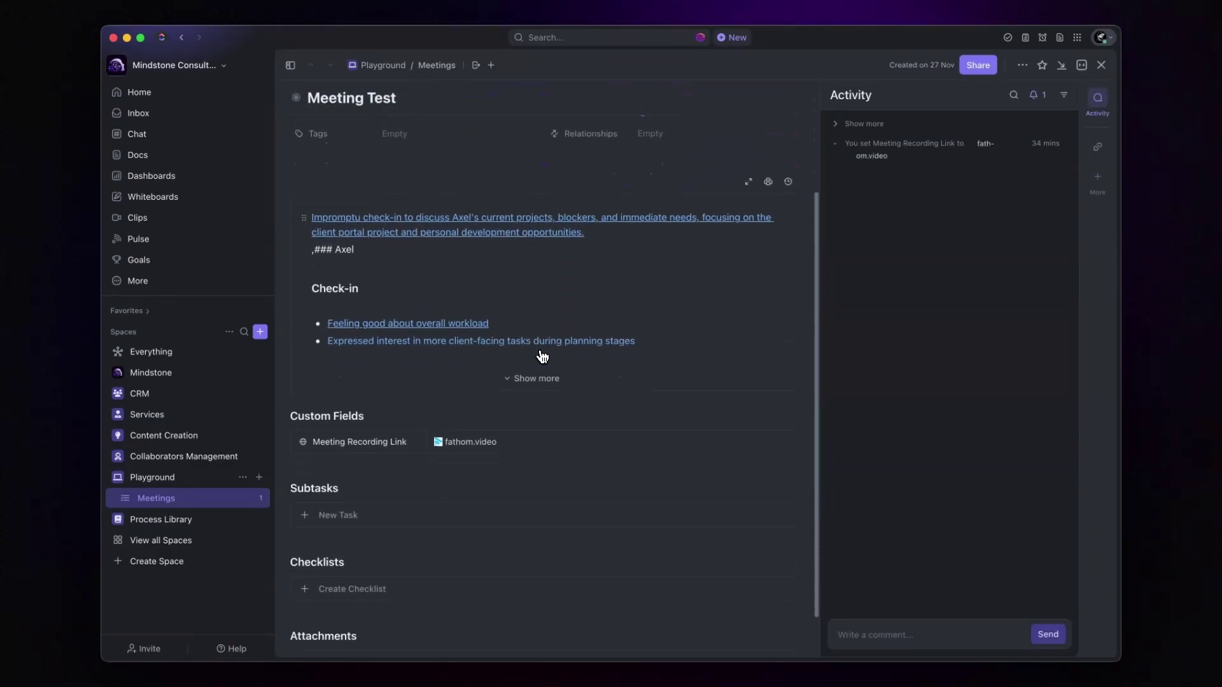
scroll(544, 355, down, 2)
click(546, 329)
scroll(545, 334, down, 2)
scroll(545, 334, down, 2)
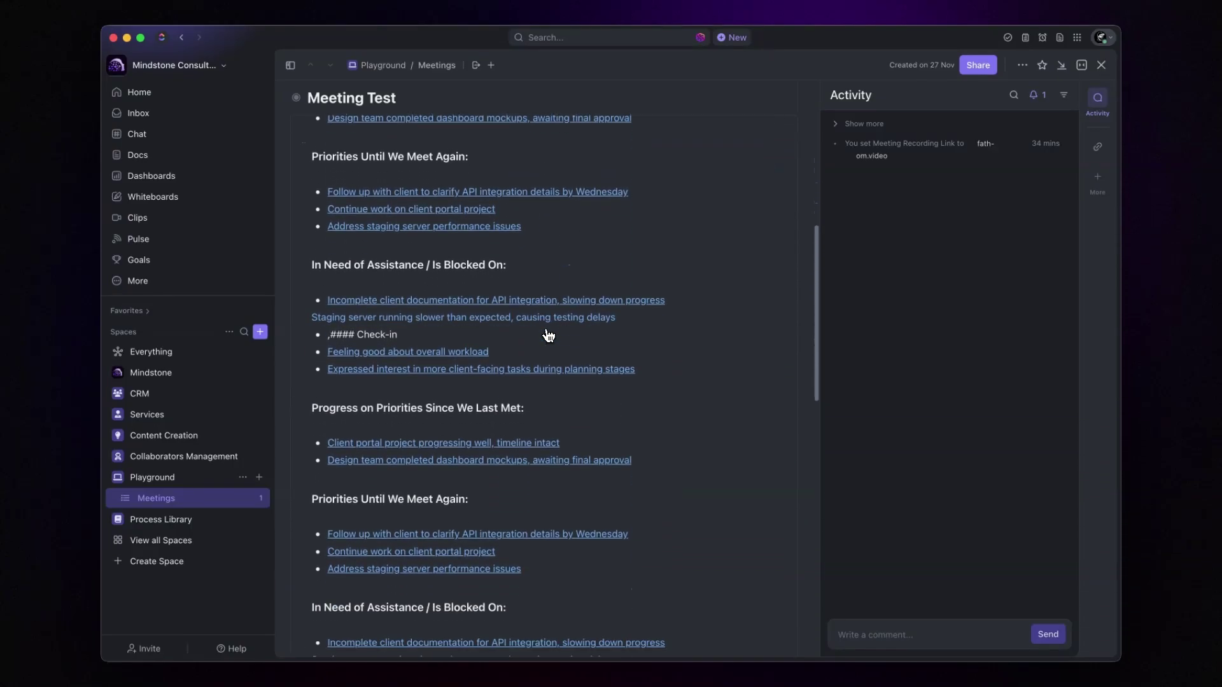
scroll(545, 334, down, 2)
scroll(545, 334, down, 2)
scroll(546, 329, down, 2)
scroll(545, 333, down, 3)
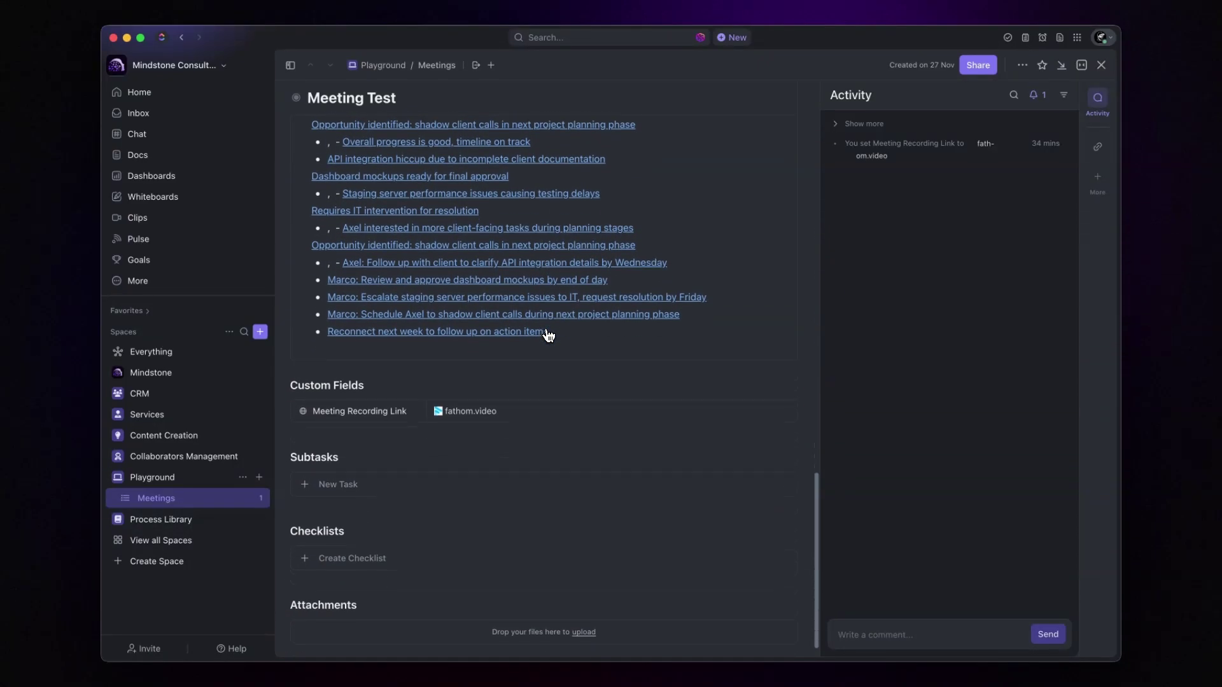
scroll(544, 354, down, 1)
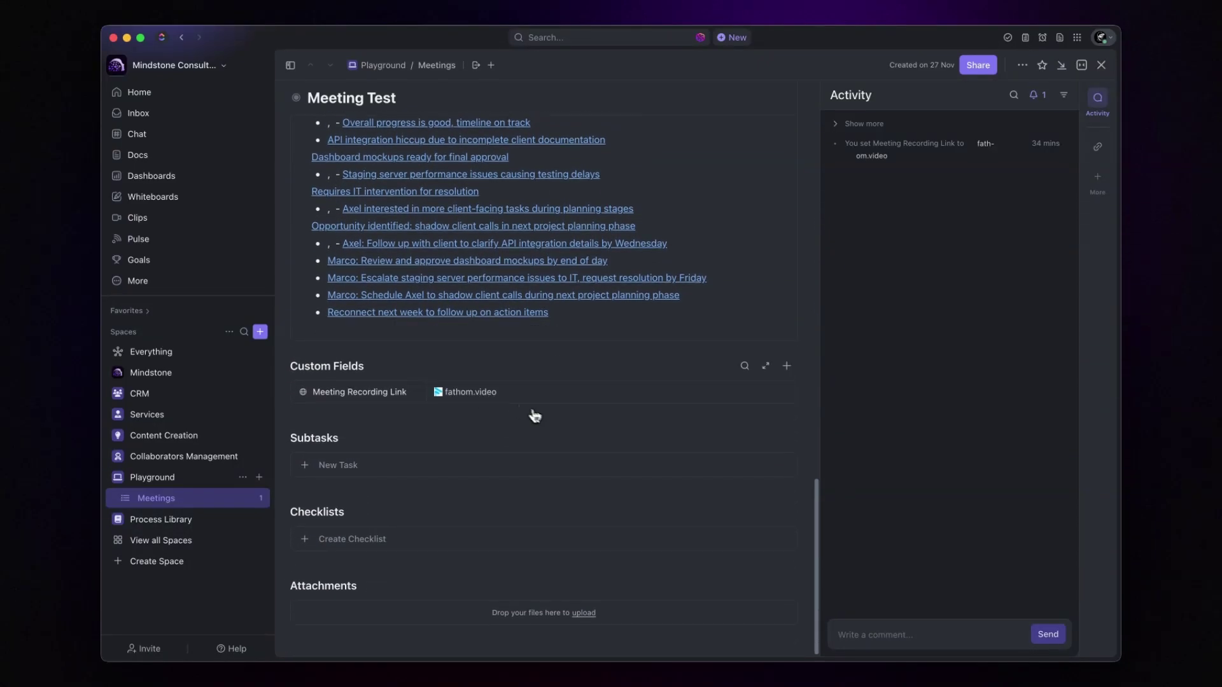
click(1102, 66)
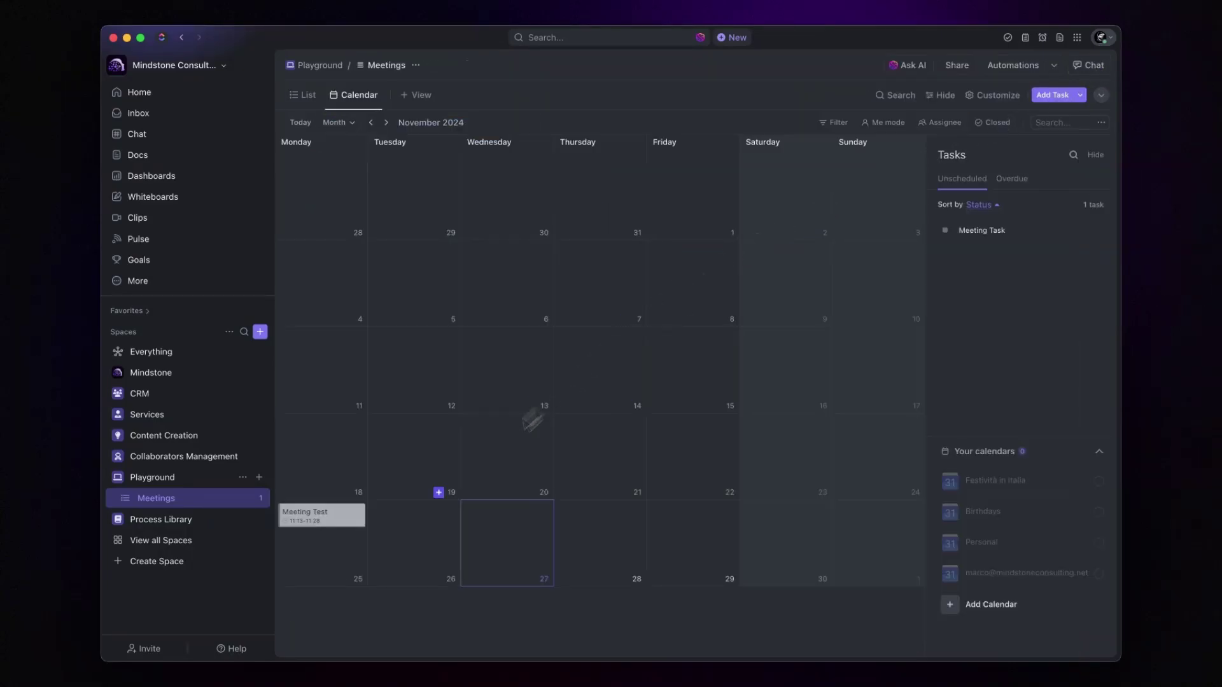